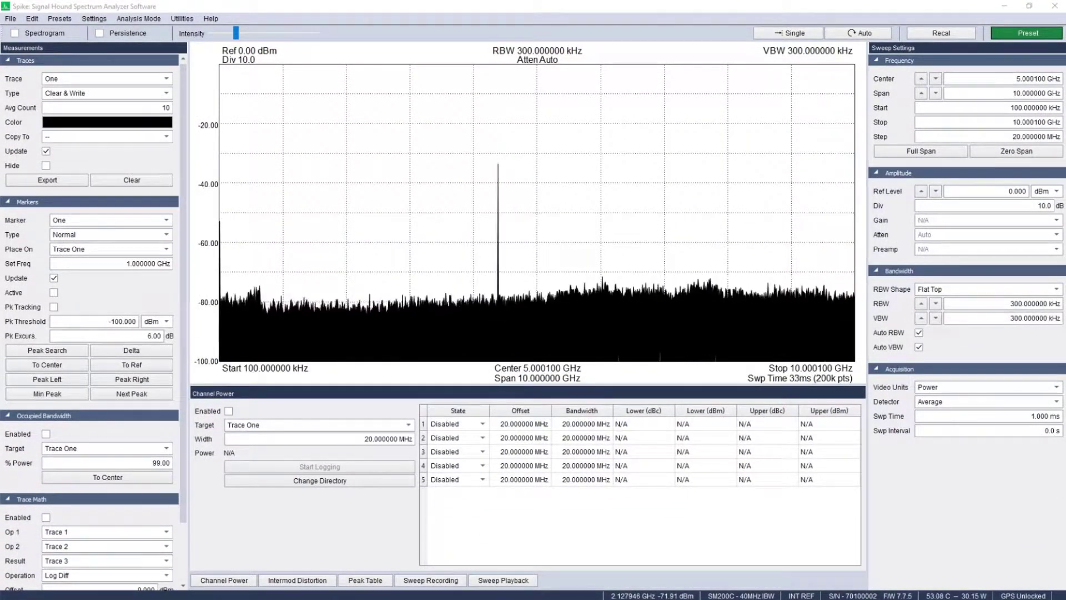
Set trace Two to Max Hold
click(114, 81)
click(78, 98)
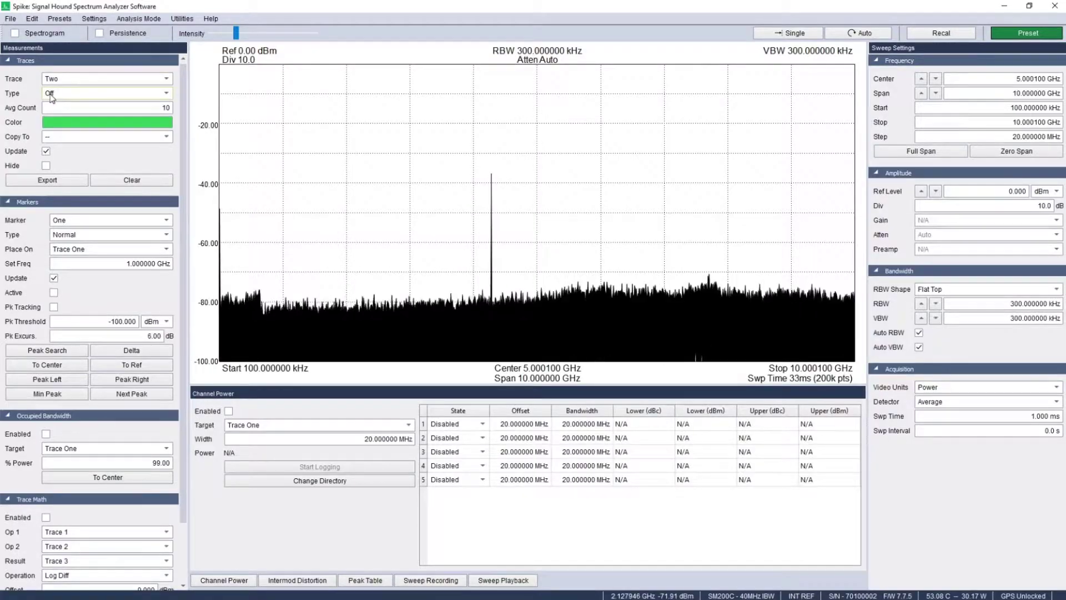
click(78, 95)
click(58, 122)
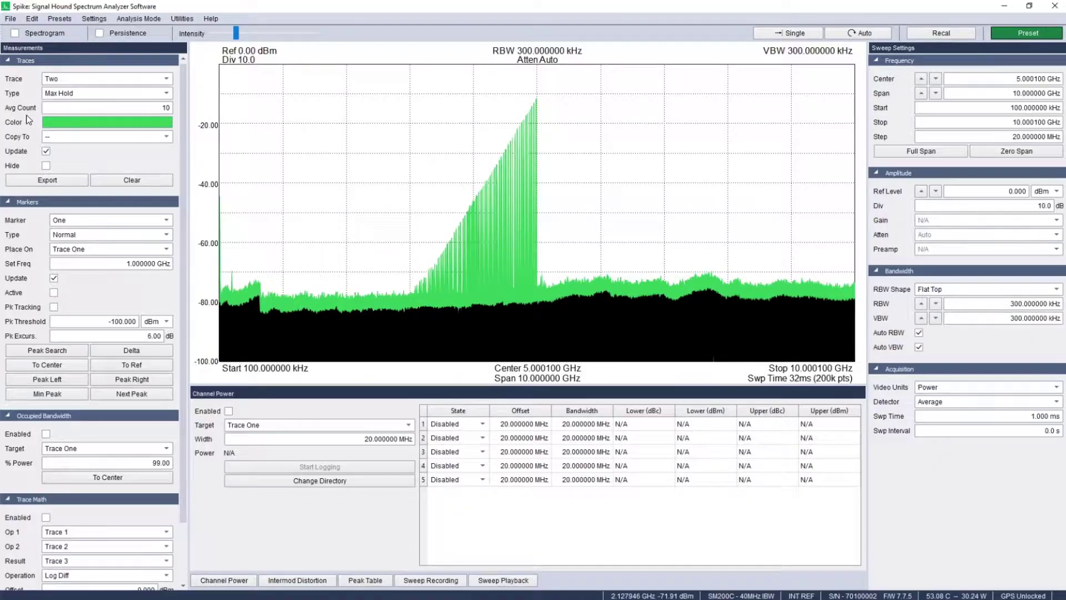
Set trace Three to Average with an average count of 500
click(53, 80)
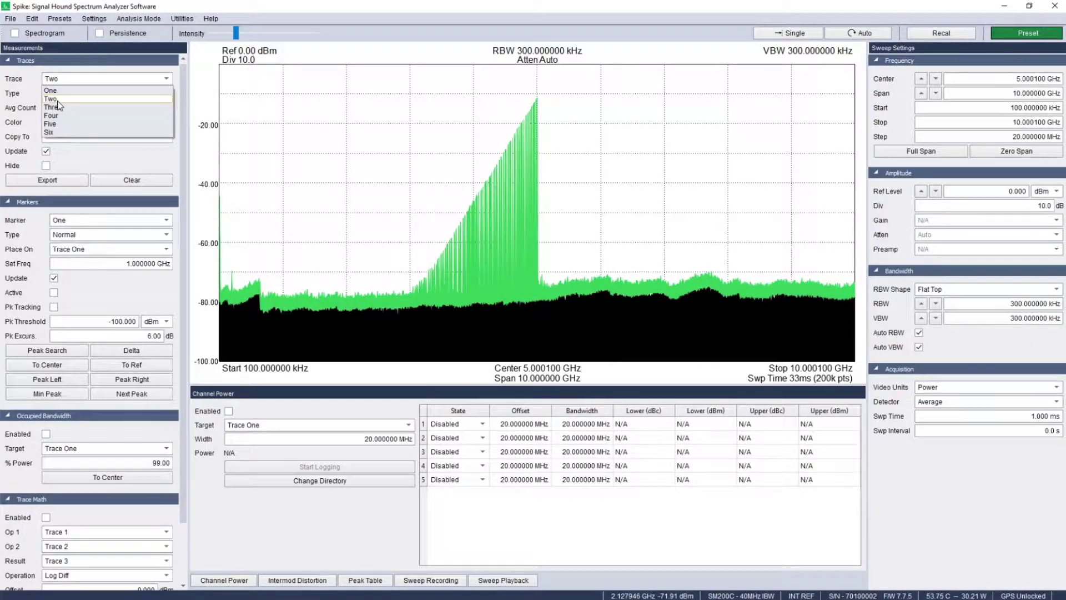
click(52, 107)
click(53, 94)
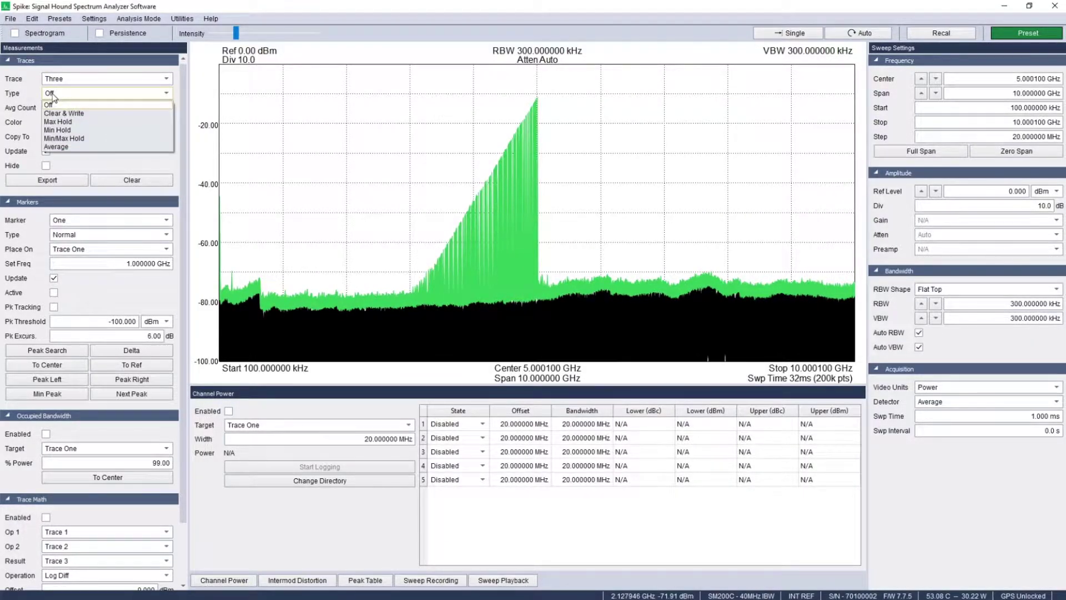
click(59, 147)
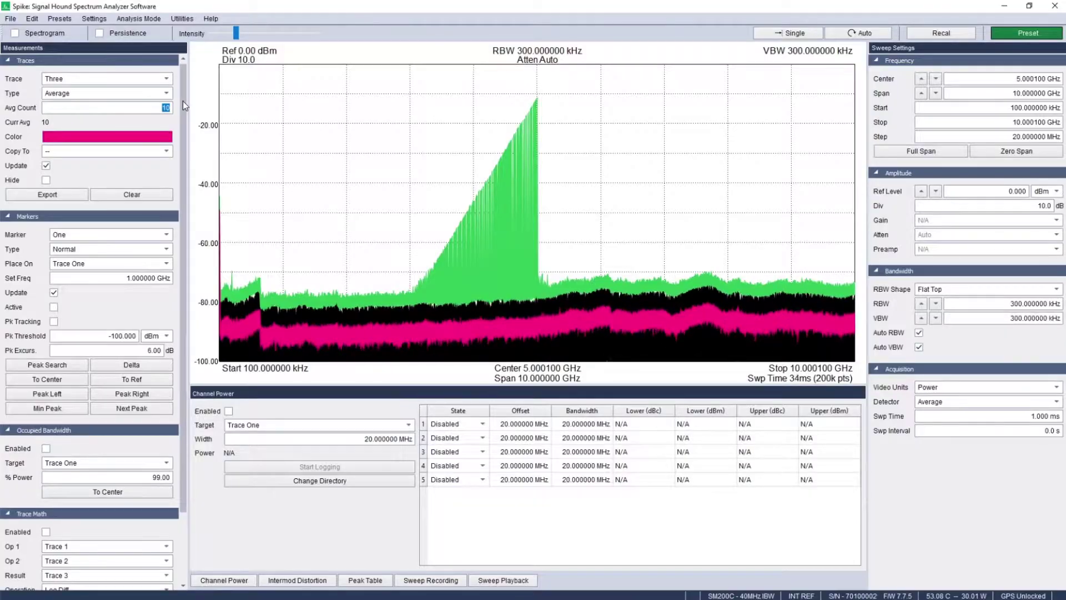
text(5)
text(00)
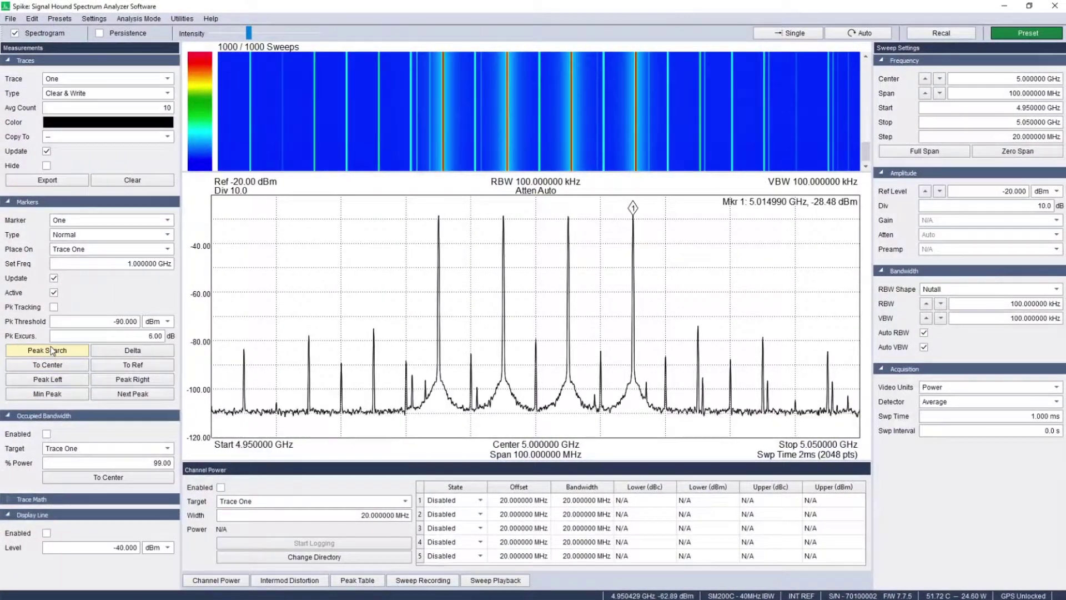
Step marker 1 leftward across successive peaks with Peak Left
click(48, 379)
click(73, 383)
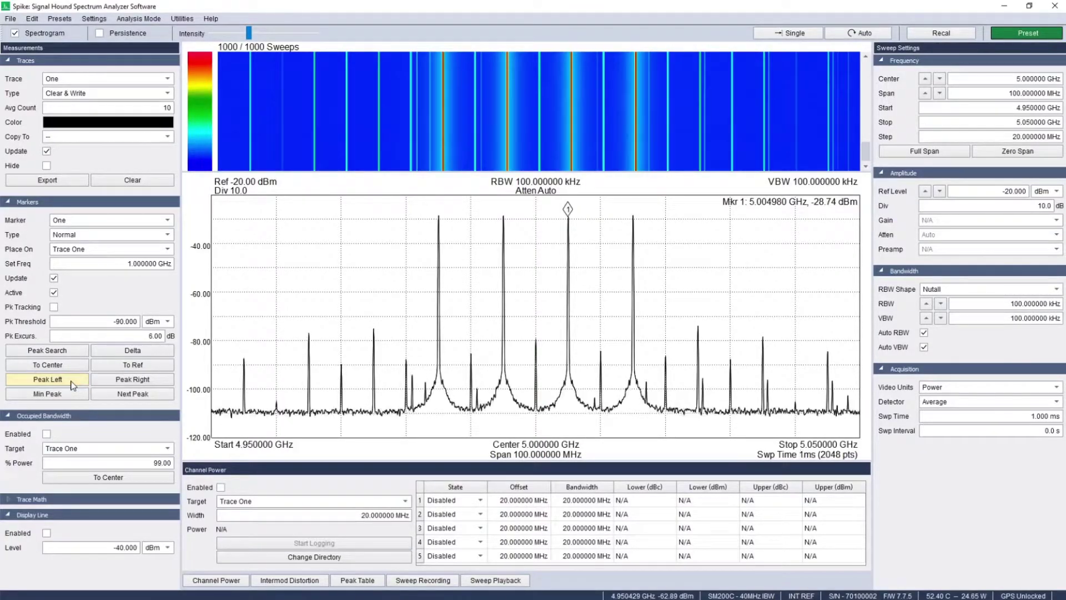
click(73, 383)
click(72, 383)
click(72, 383)
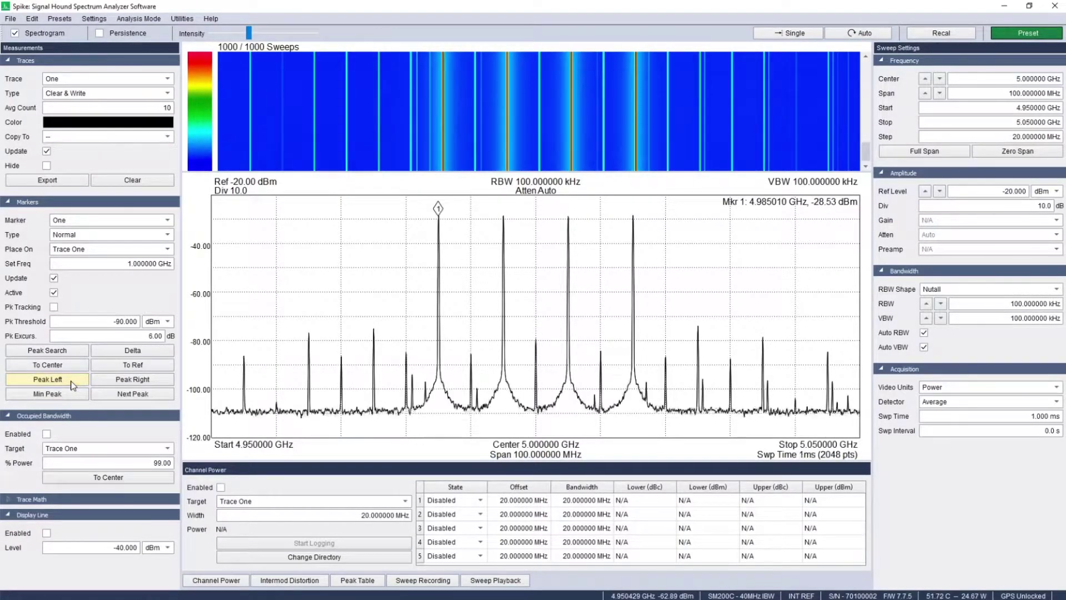
Set the peak threshold to -40 dBm and step the marker right across three peaks
triple_click(111, 321)
text(-40)
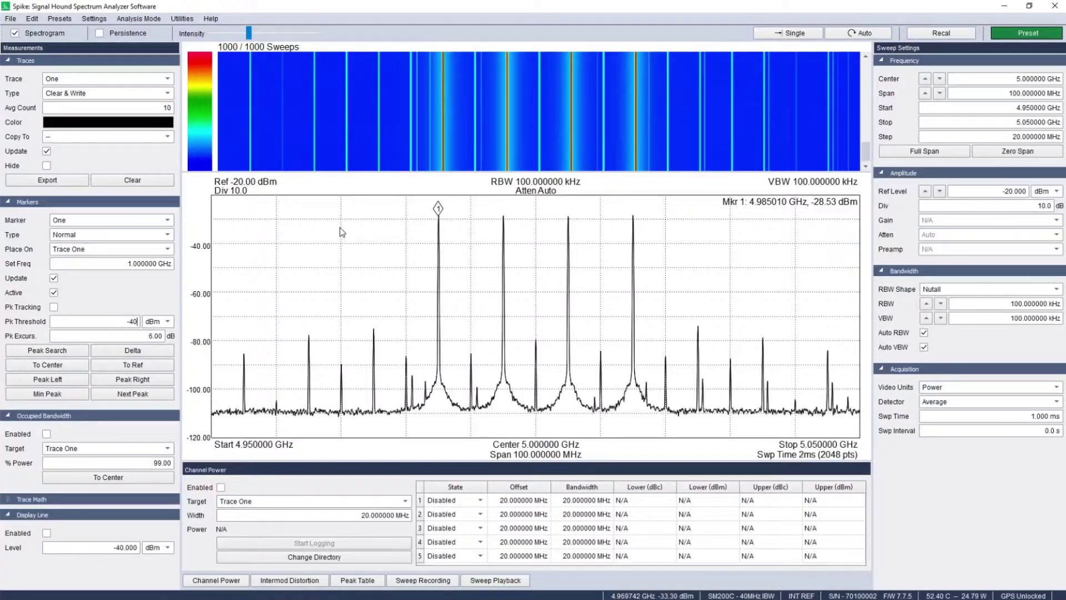
key(Return)
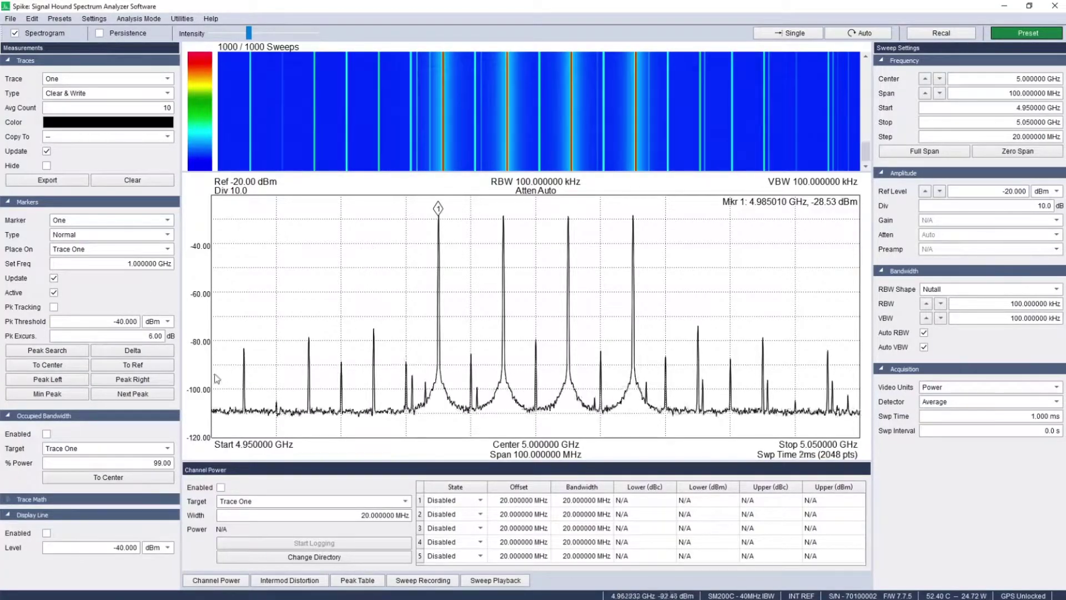
click(158, 379)
click(158, 379)
click(158, 379)
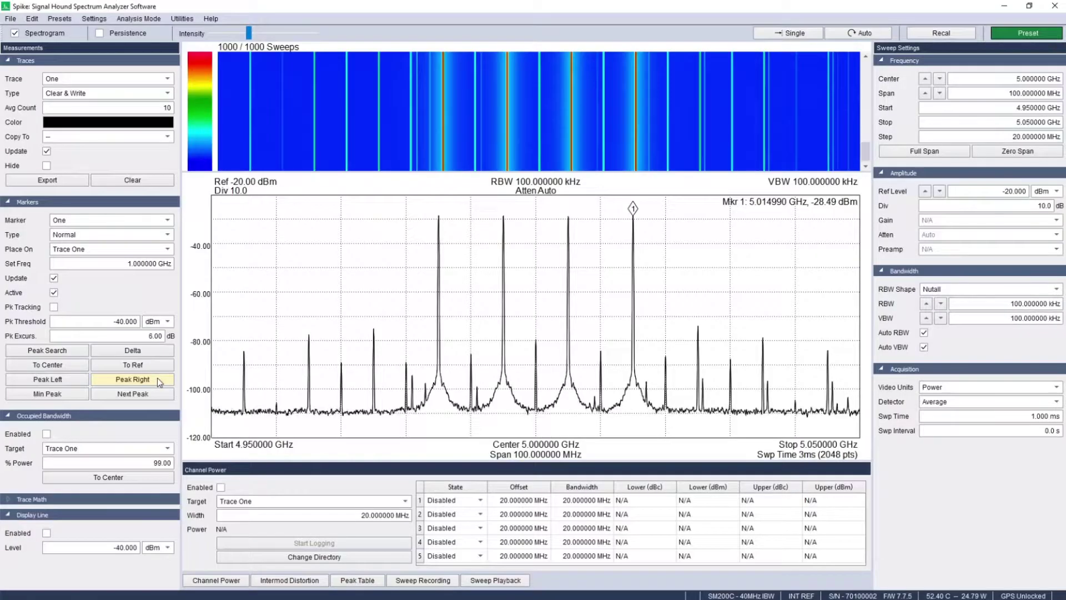
Measure a delta between two peaks, then Peak Search, Next Peak, and enable peak tracking
click(127, 352)
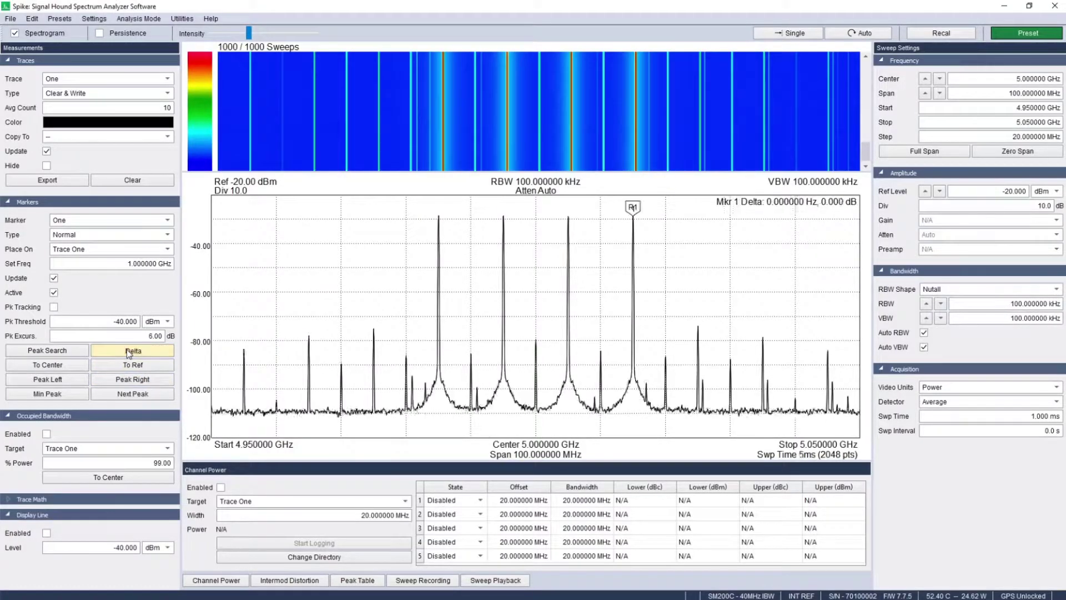
click(602, 352)
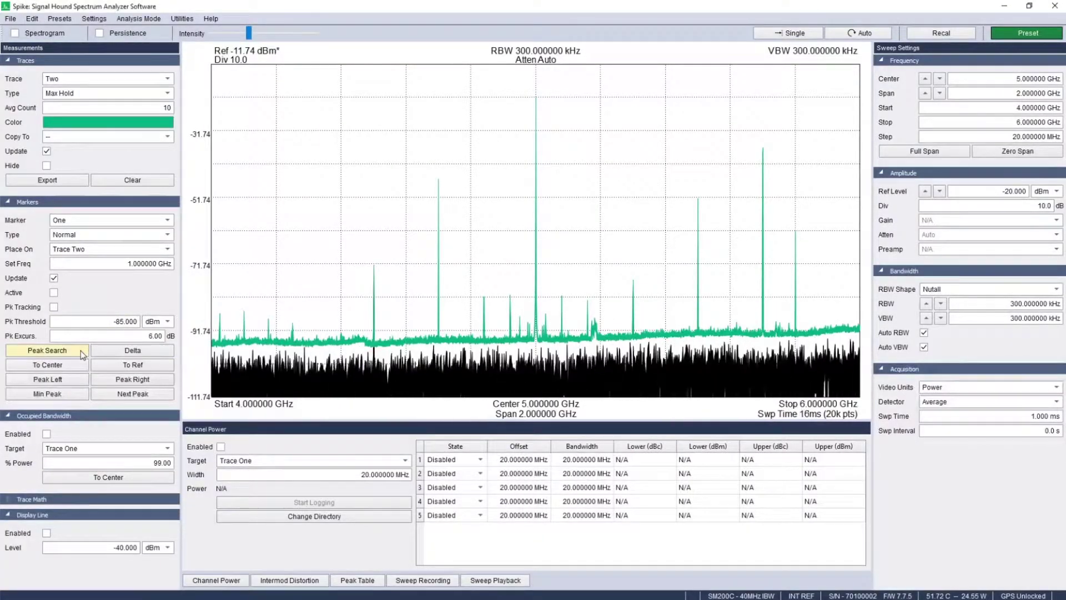
click(81, 351)
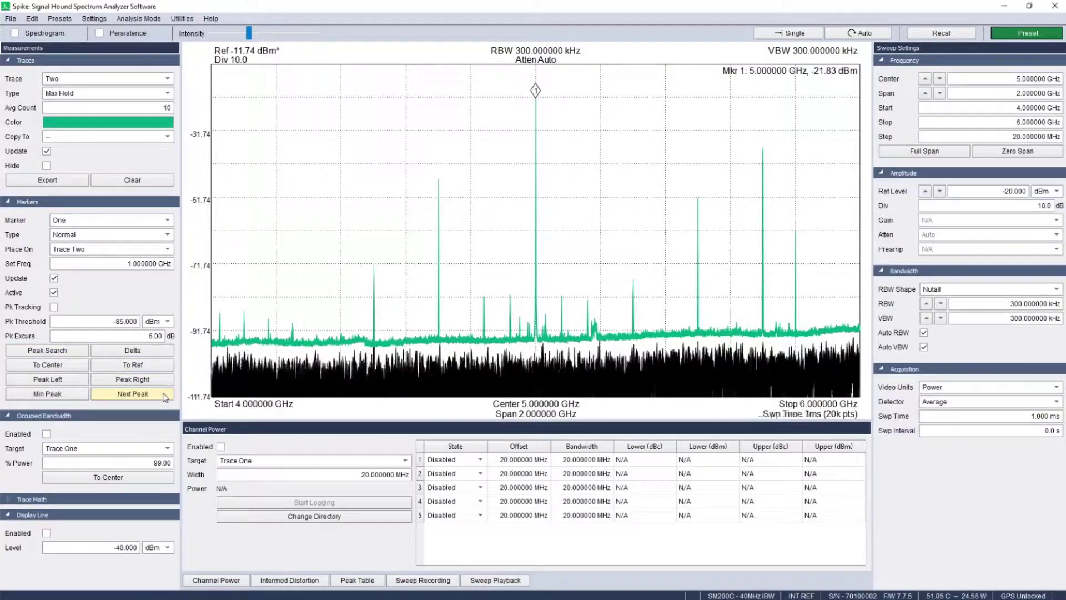
click(120, 393)
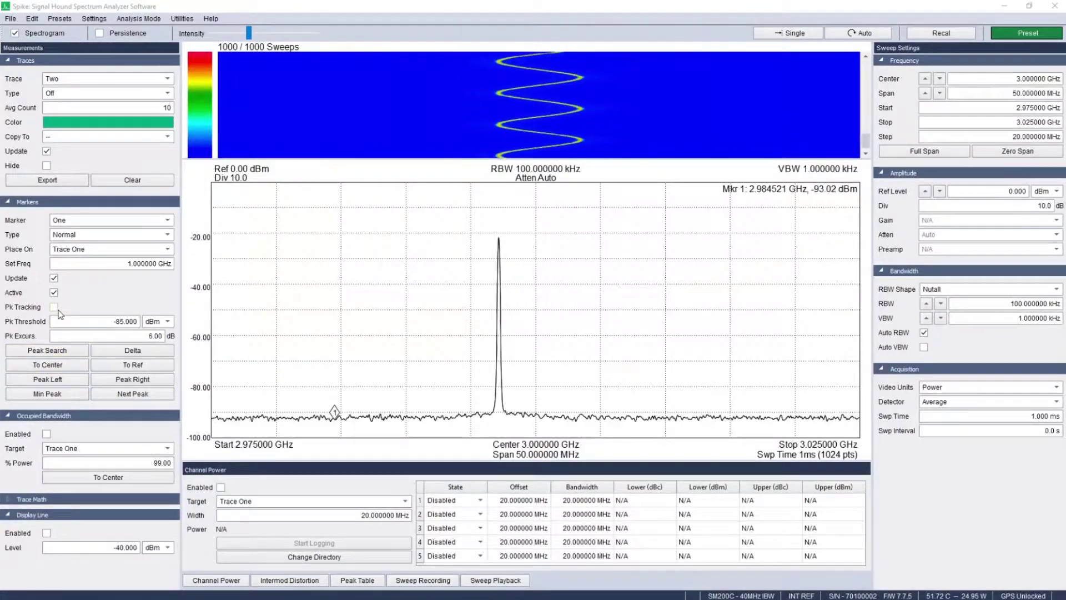
click(54, 307)
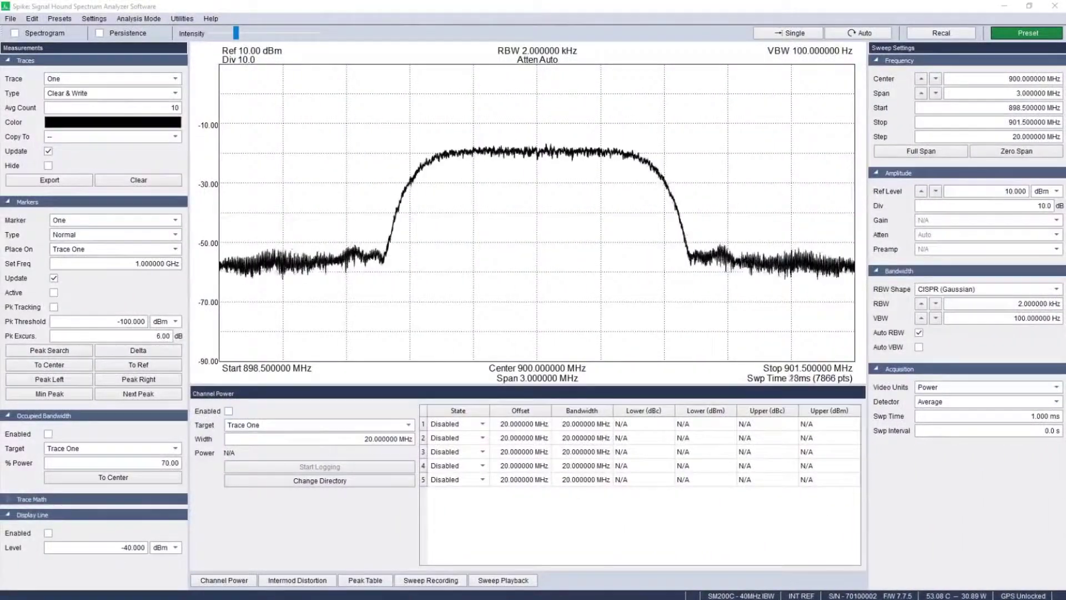
Enable occupied bandwidth at 99% power and move the centre to its measured centre frequency
click(49, 435)
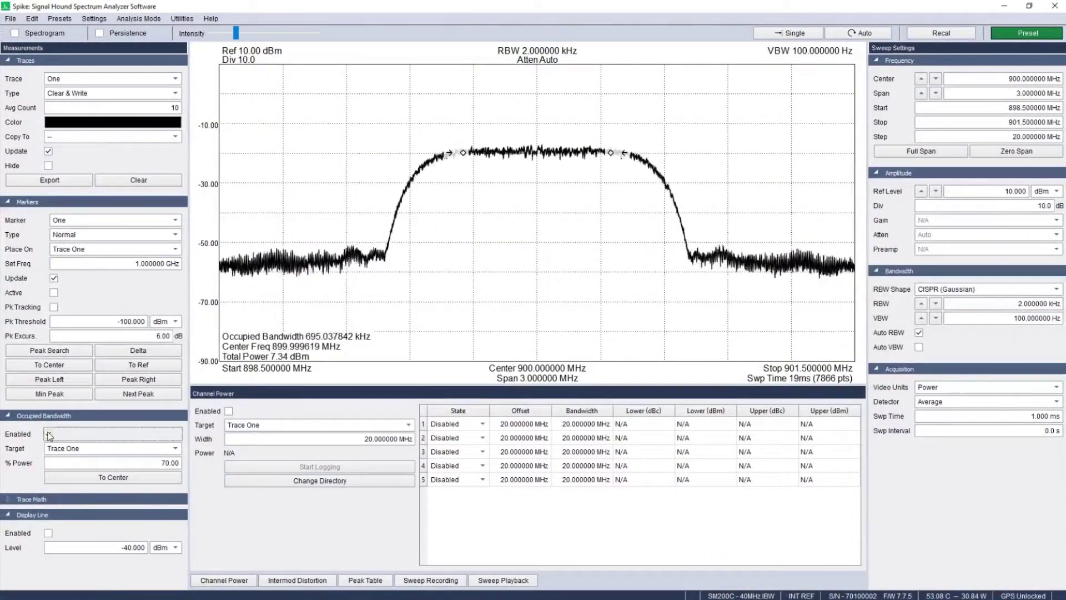
triple_click(55, 462)
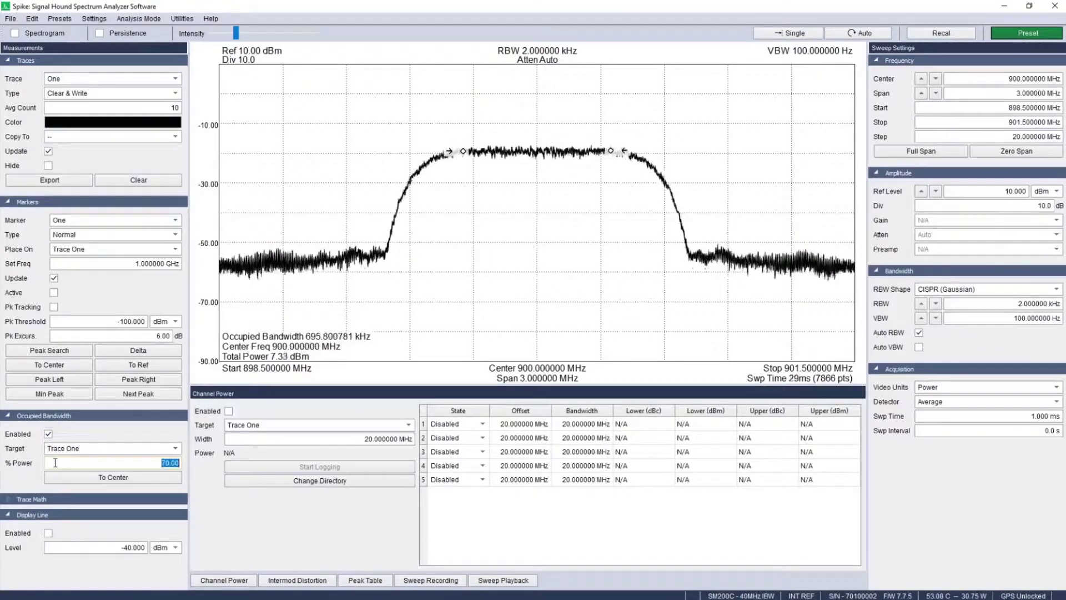
text(99)
key(Return)
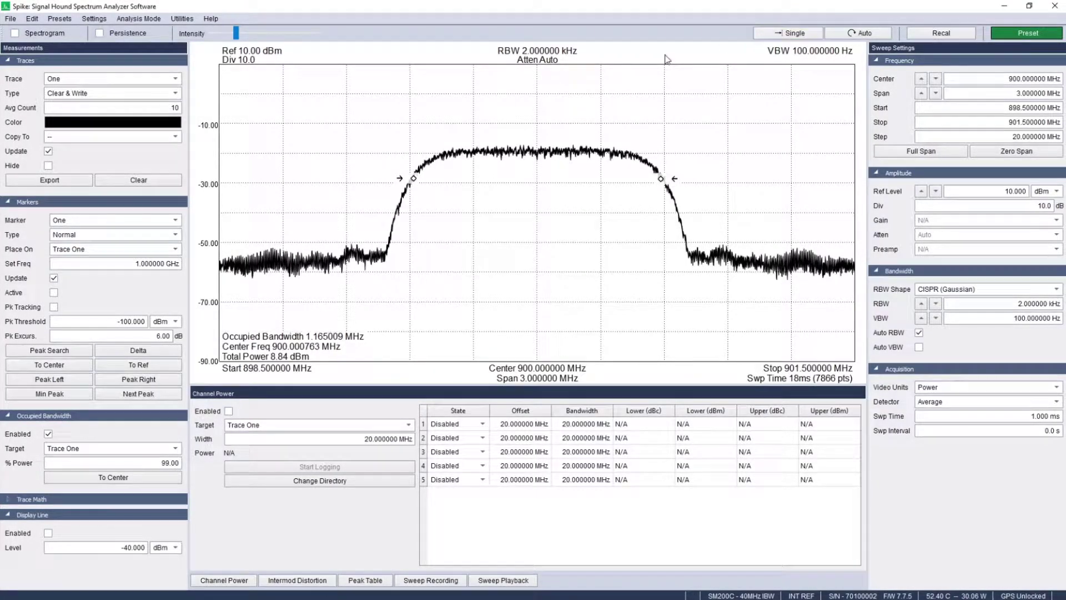
click(113, 480)
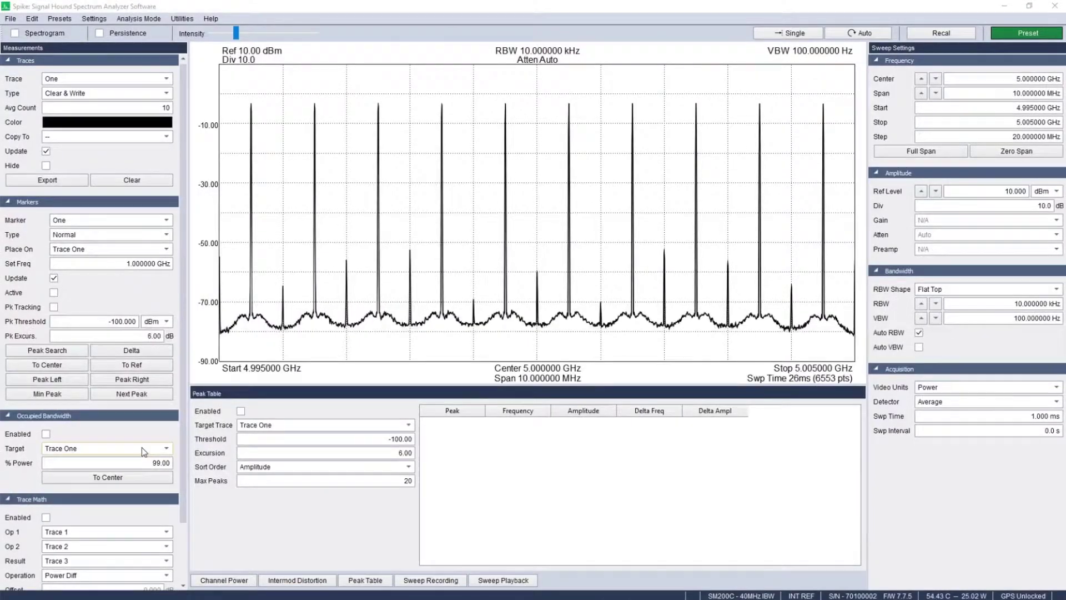
Enable the peak table with a -30 dBm threshold and Frequency sort order
click(240, 412)
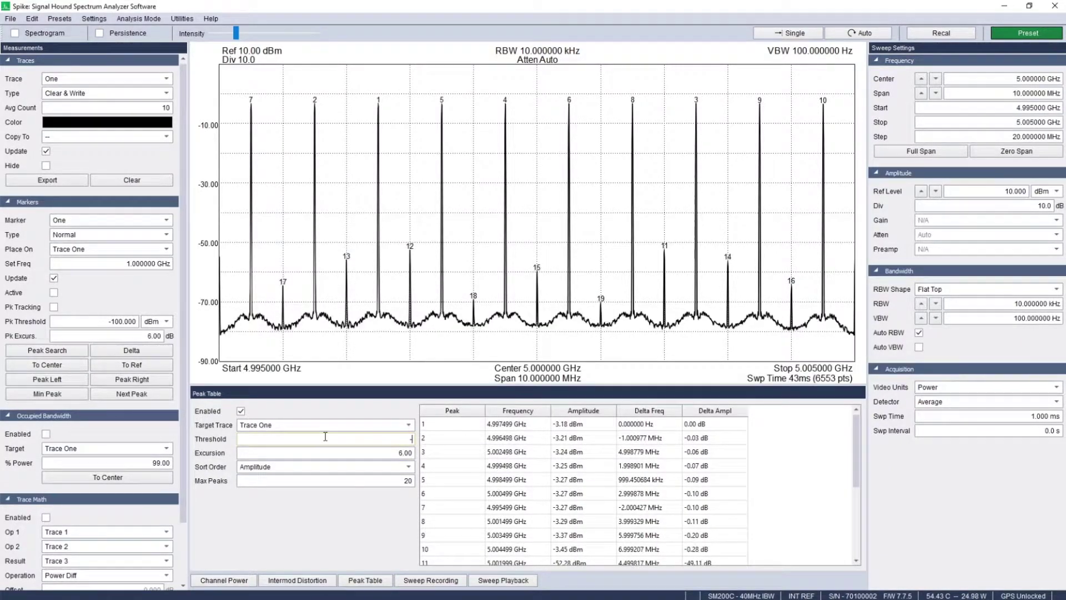
key(Return)
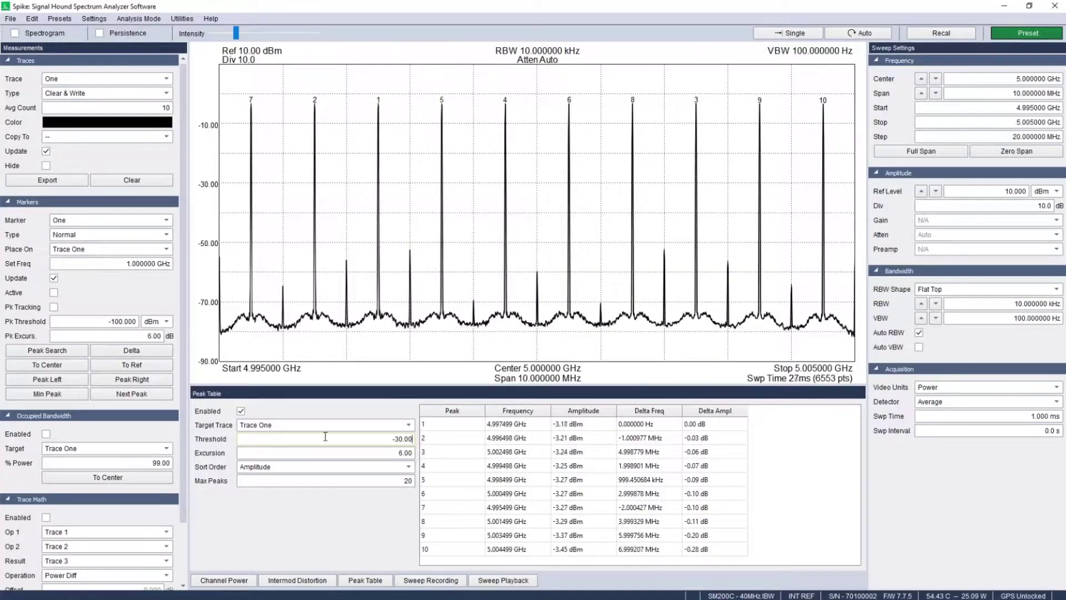
click(318, 468)
click(320, 487)
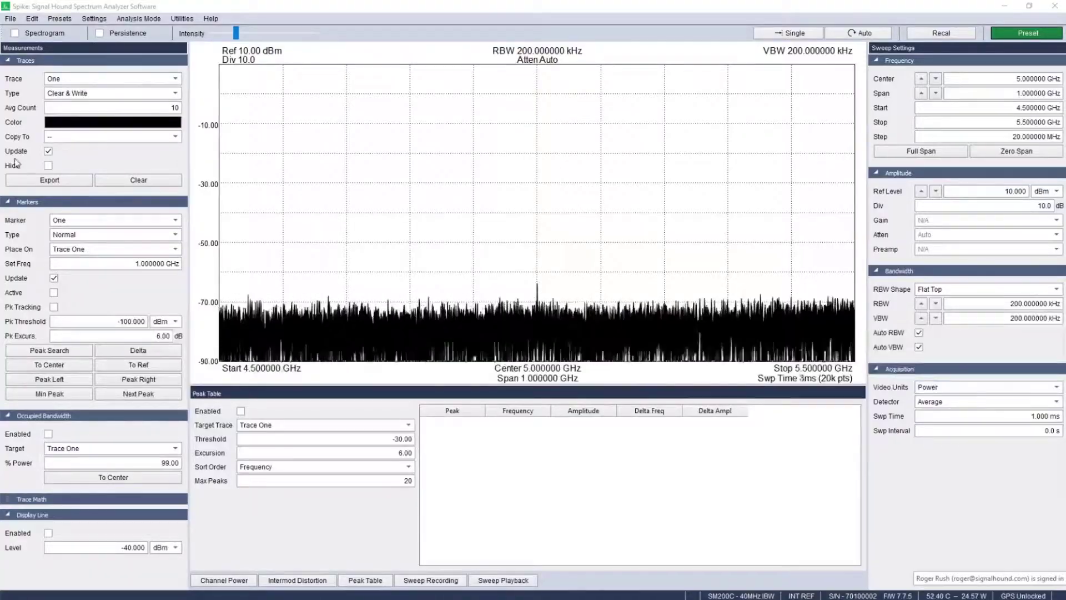
Set the trace to Max Hold, peak-search it, and place a display line at -8.8 dBm
click(121, 94)
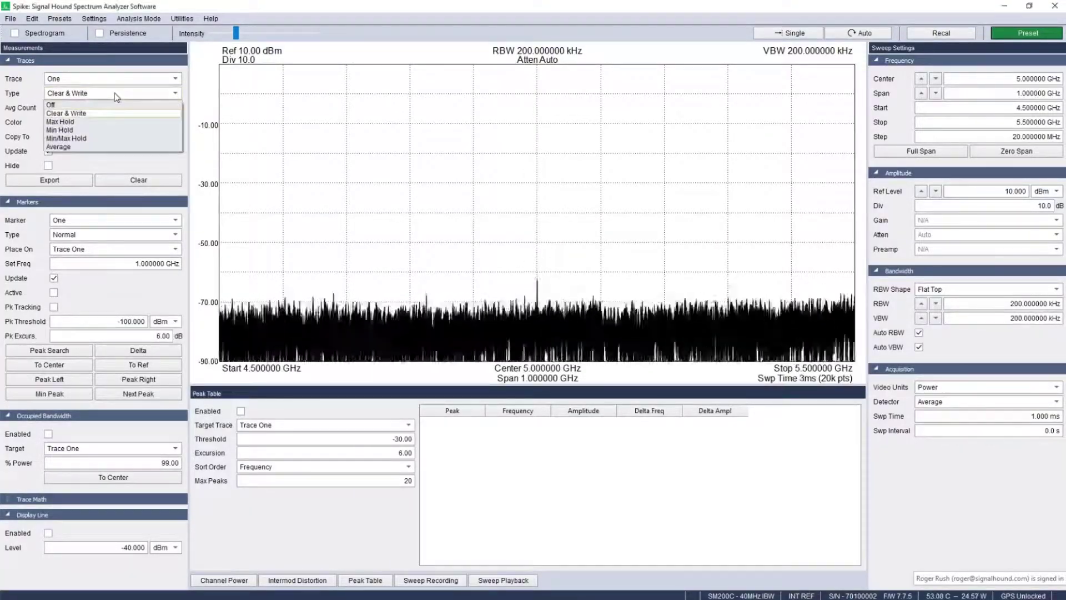
click(109, 123)
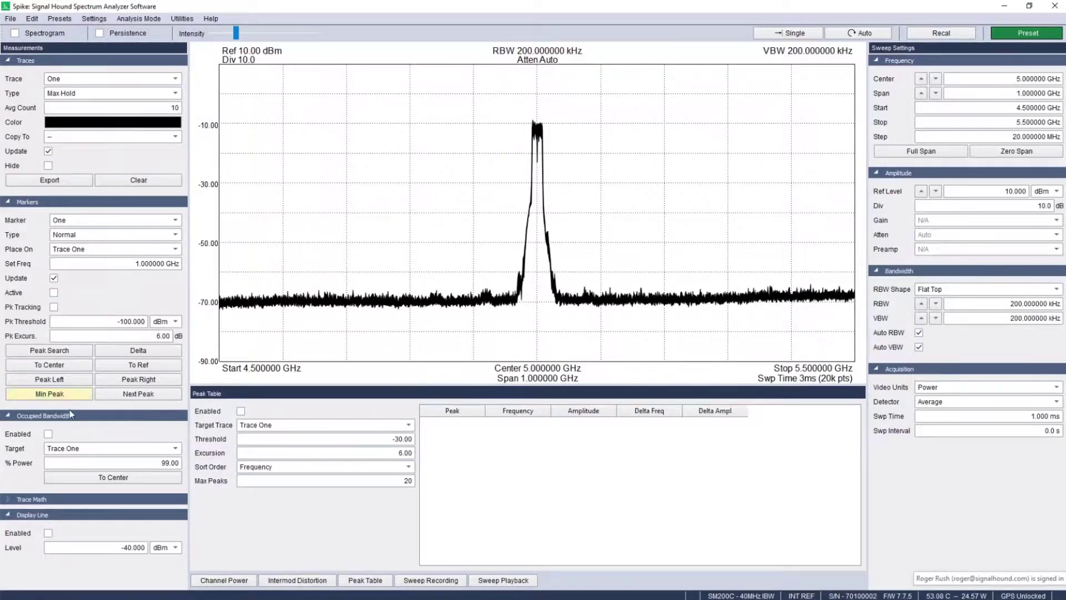
click(49, 533)
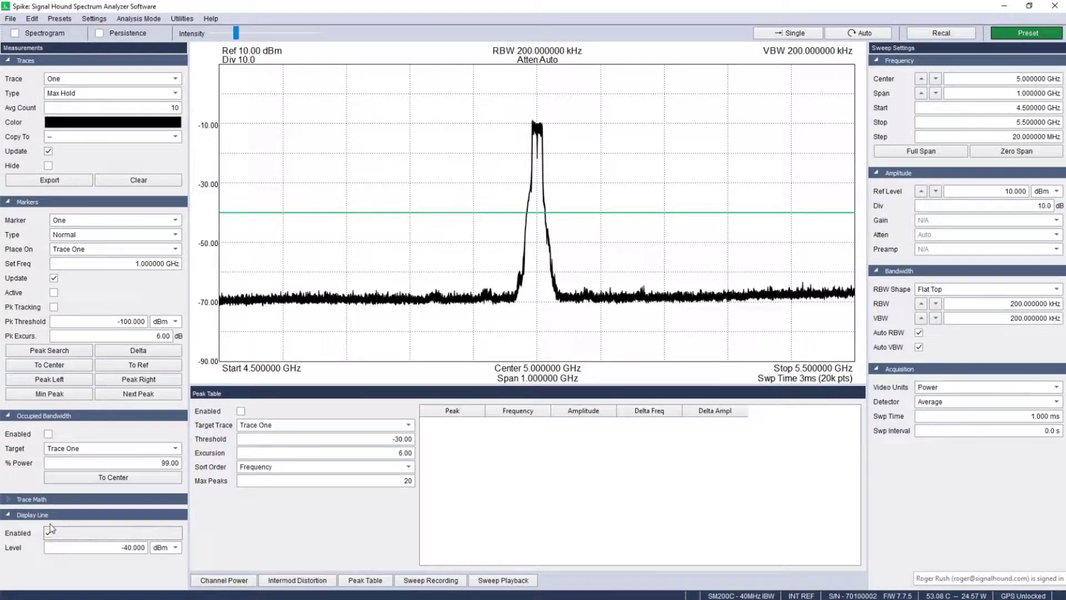
click(49, 350)
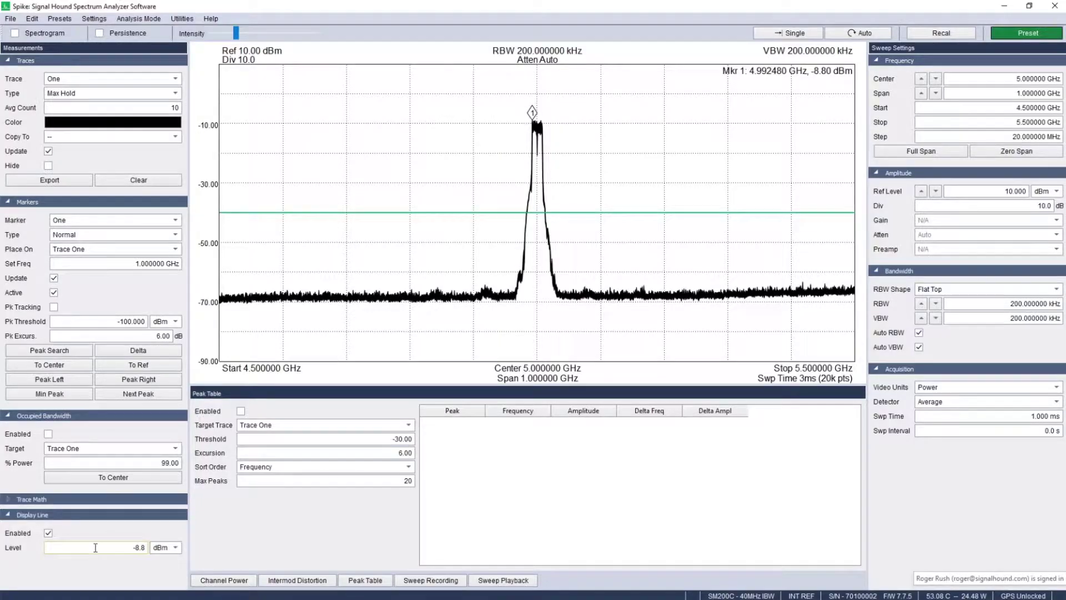
key(Return)
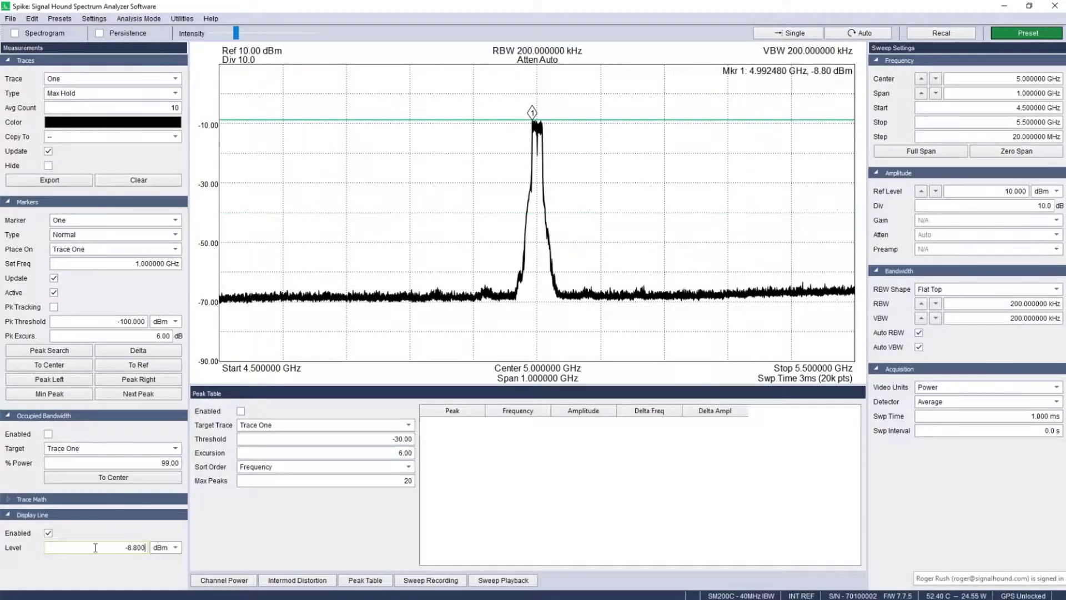
Turn off marker 1 and set the trace back to Clear & Write
click(54, 293)
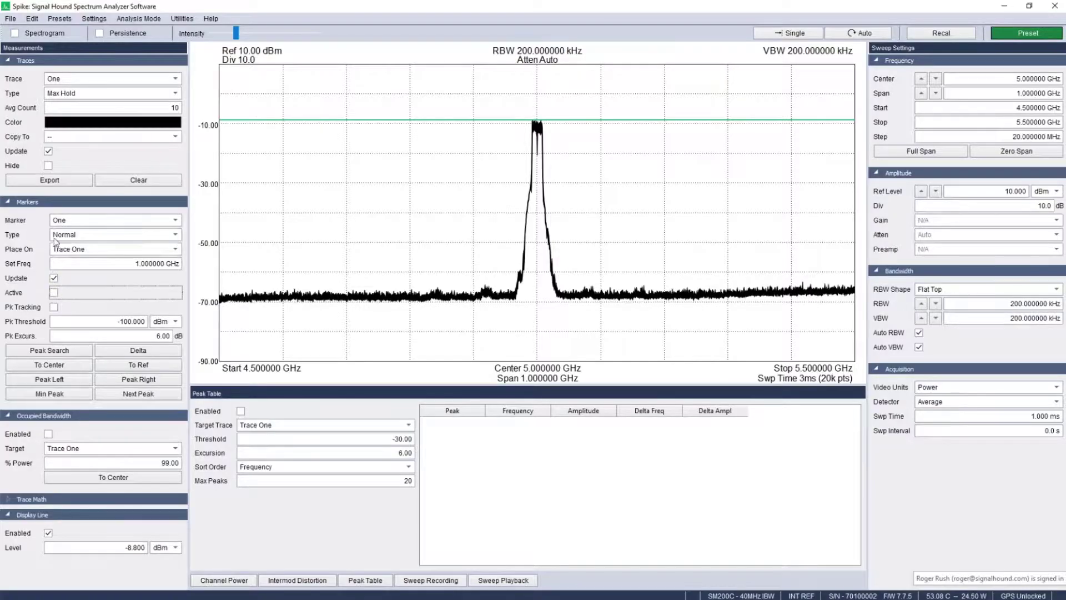
click(92, 93)
click(95, 109)
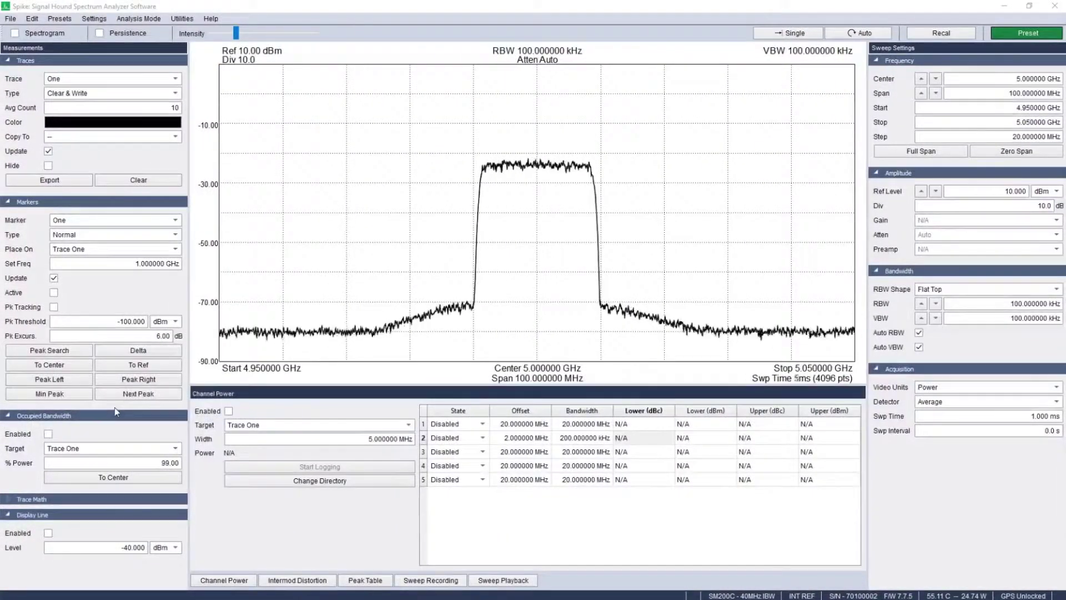
Enable channel power with a 20 MHz width and the first adjacent pair, and start logging
click(228, 410)
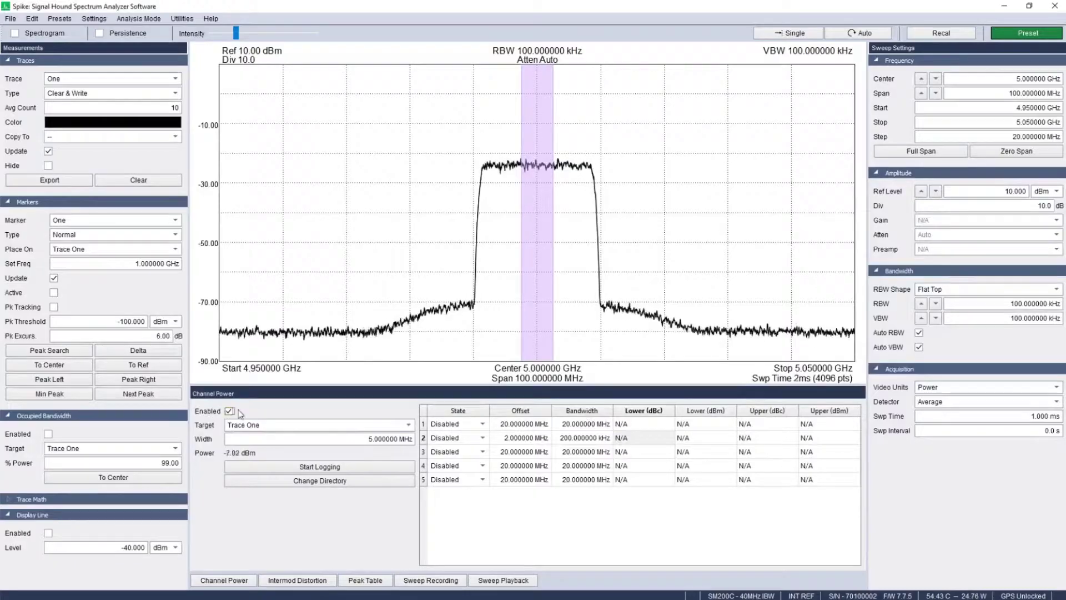
triple_click(321, 440)
text(20)
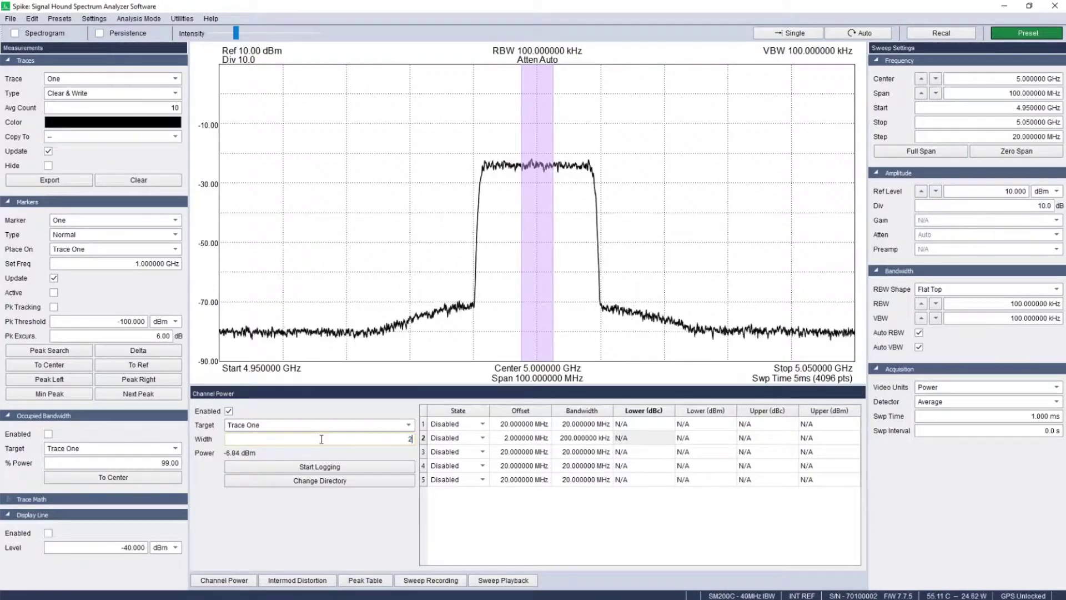
key(Return)
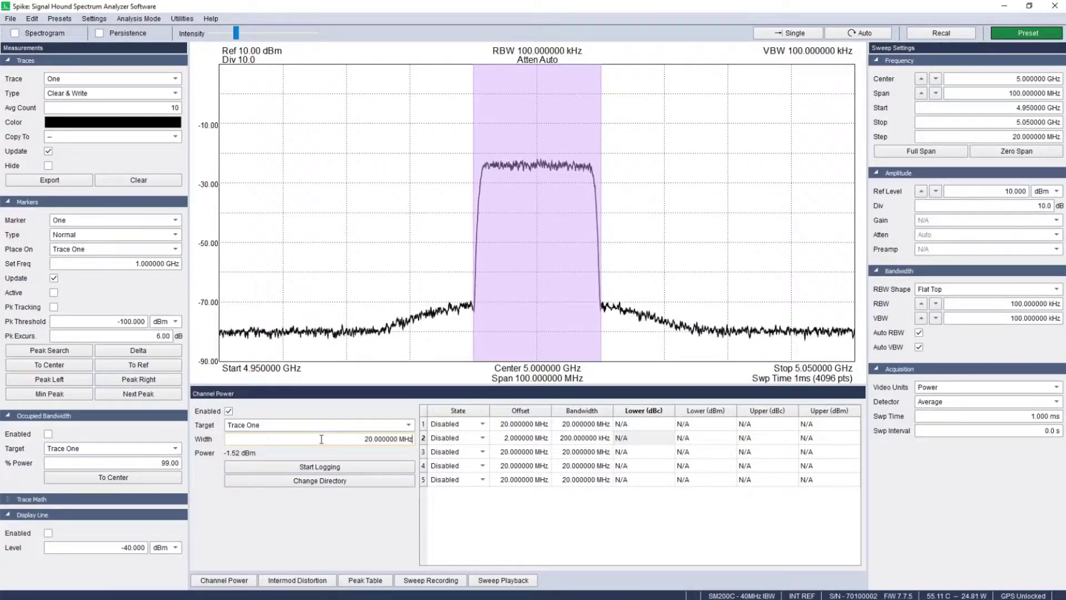
click(466, 425)
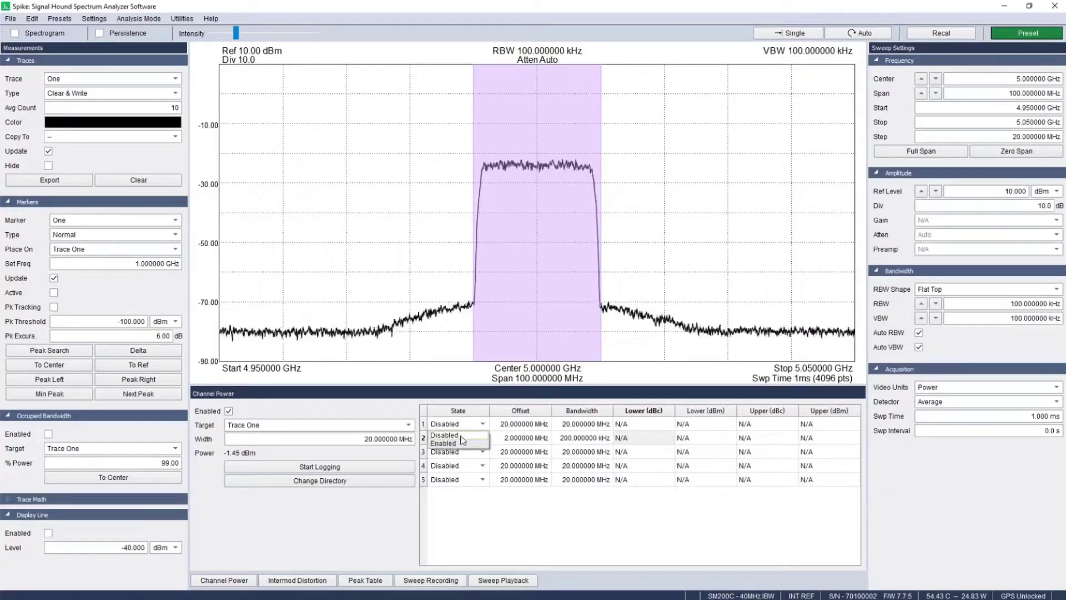
click(461, 442)
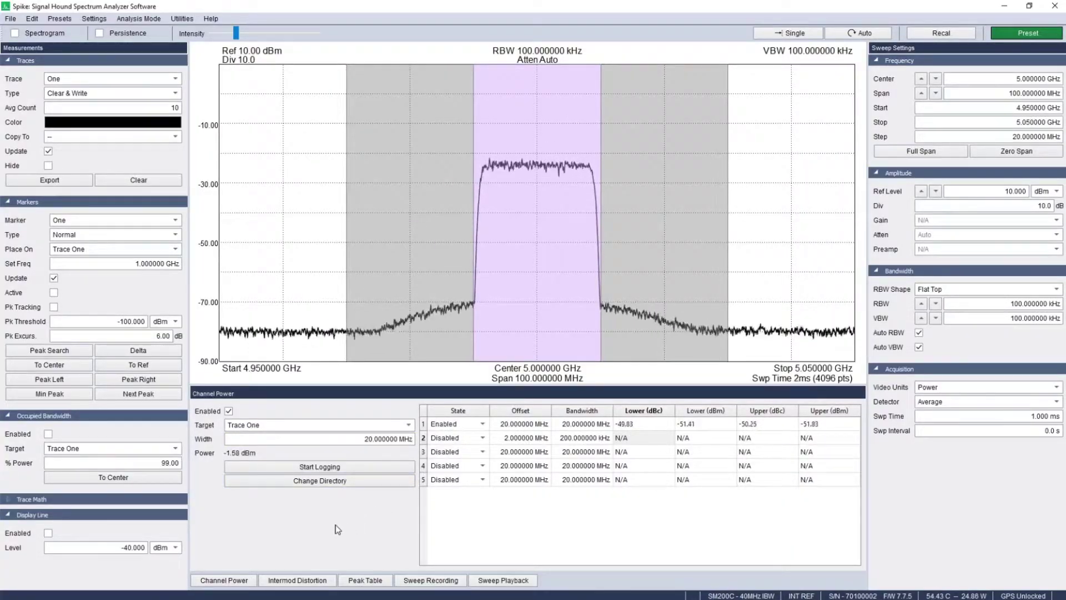
click(316, 467)
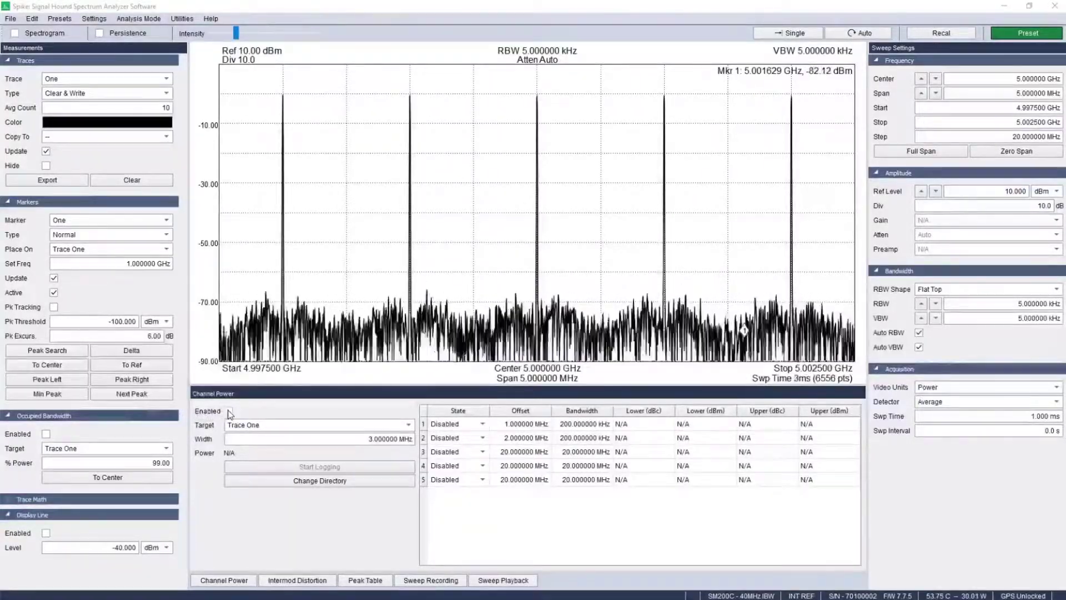
On the tone signal, set a 200 kHz channel with adjacent pairs 1 and 2, logging briefly
click(229, 412)
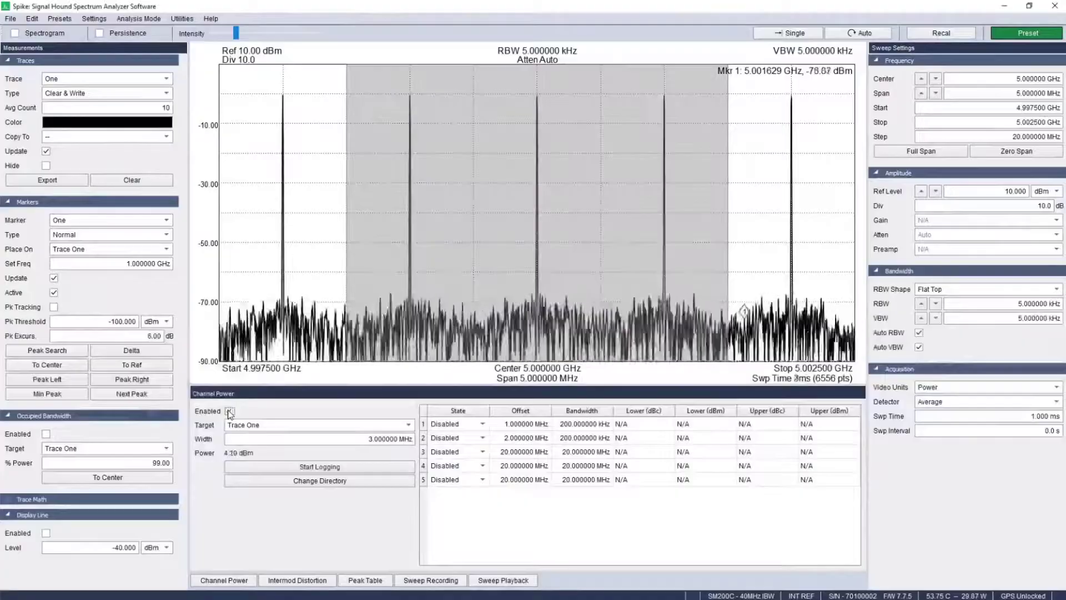
click(302, 439)
text(200)
key(Return)
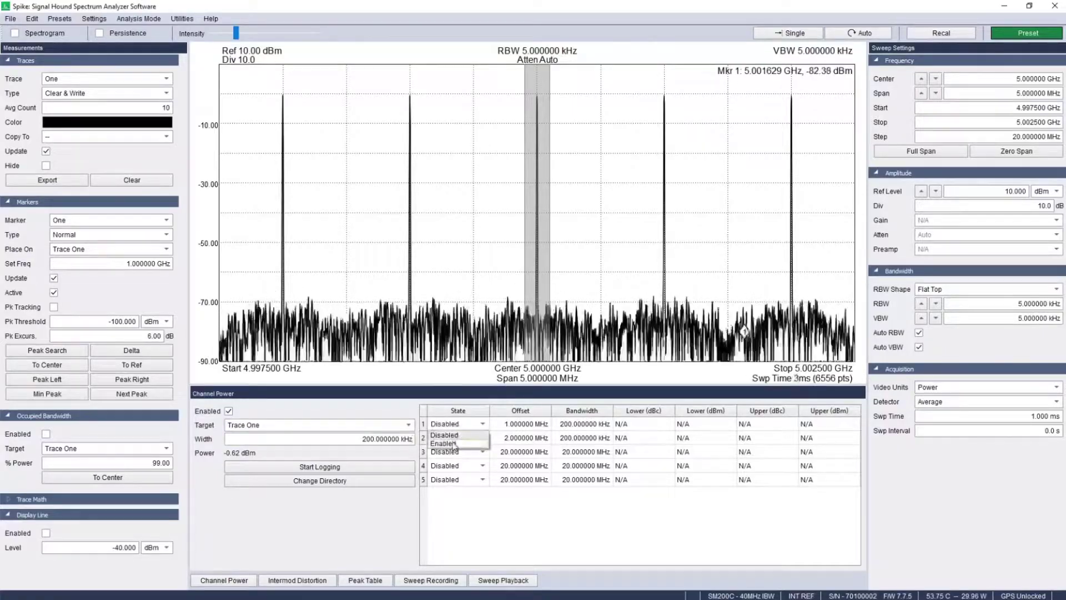
click(455, 443)
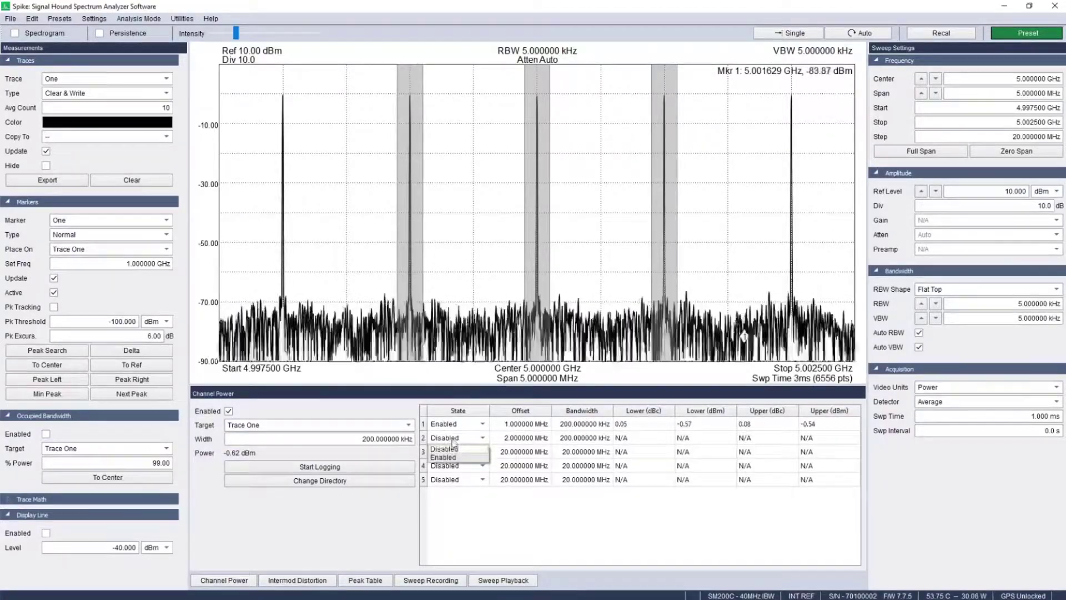
click(453, 458)
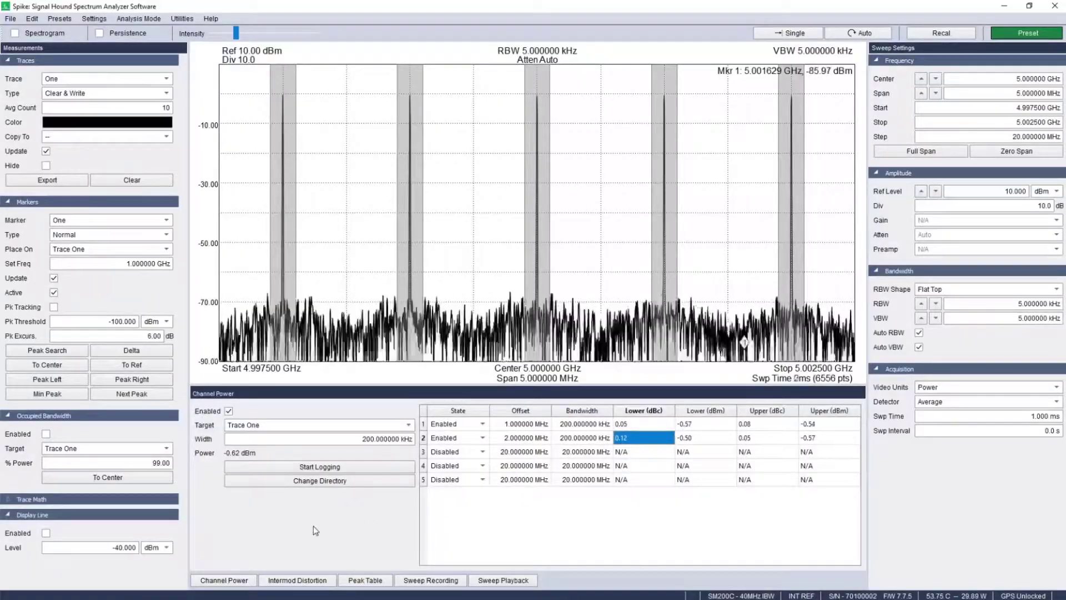
click(234, 469)
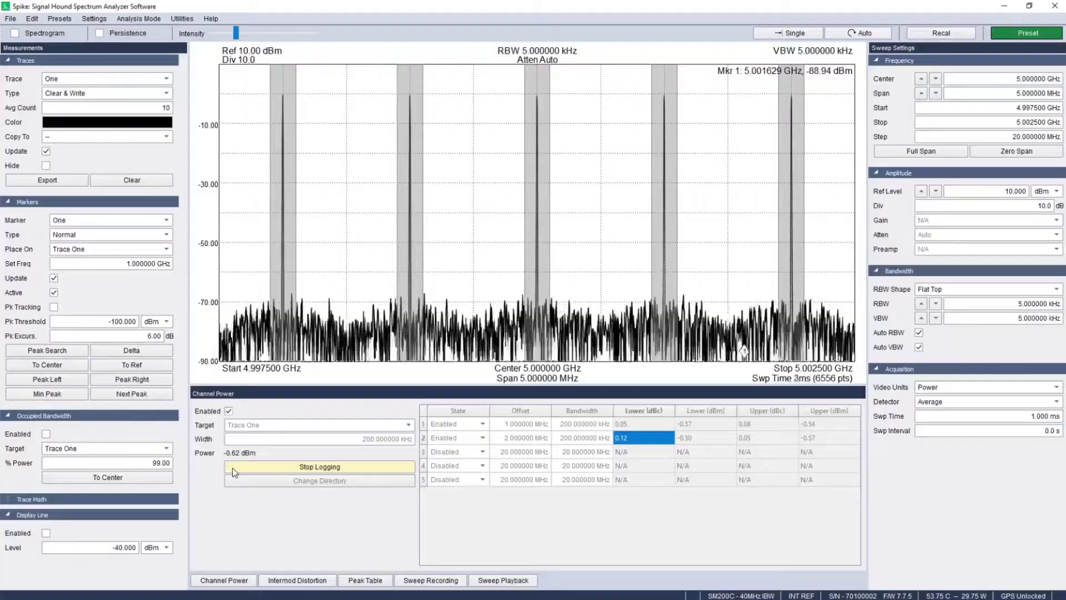
click(234, 469)
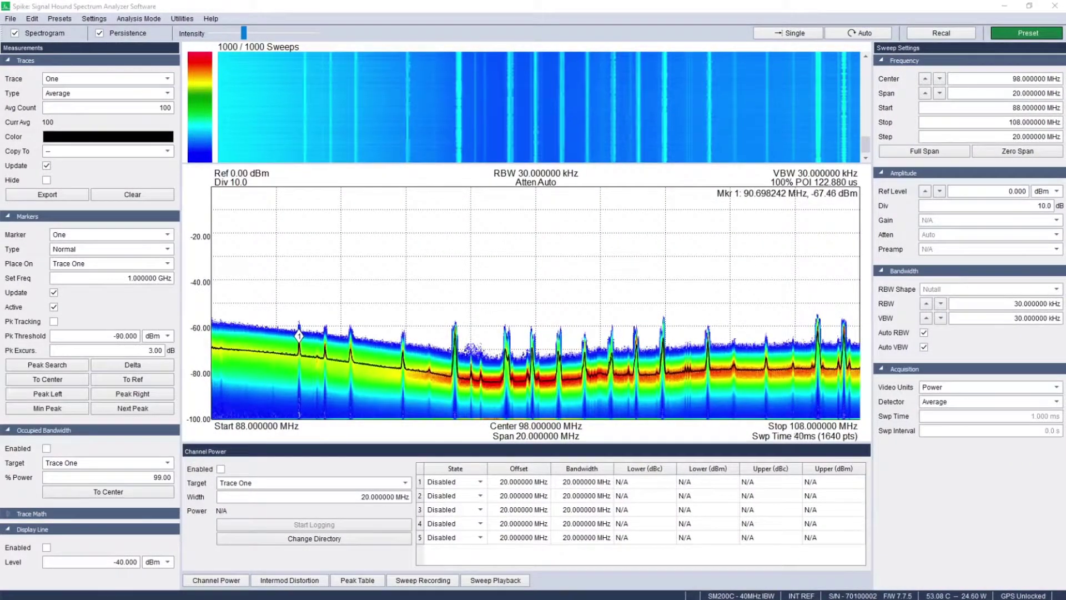
Set reference level -53 dBm and 3.4 dB per division, and raise the persistence intensity
click(988, 206)
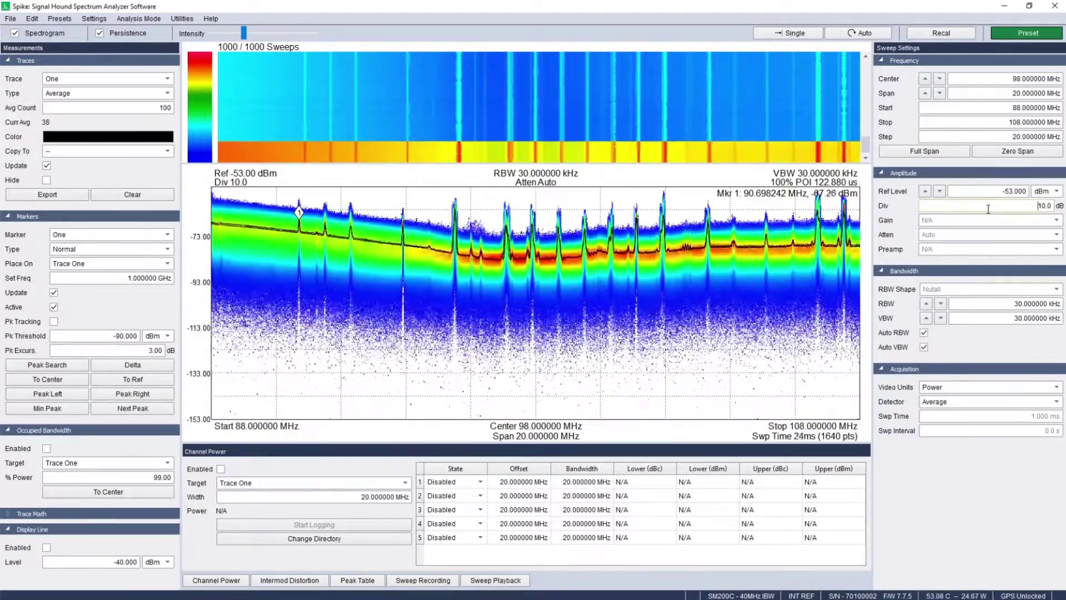
key(Delete)
key(Delete)
key(Delete)
key(Delete)
text(3.)
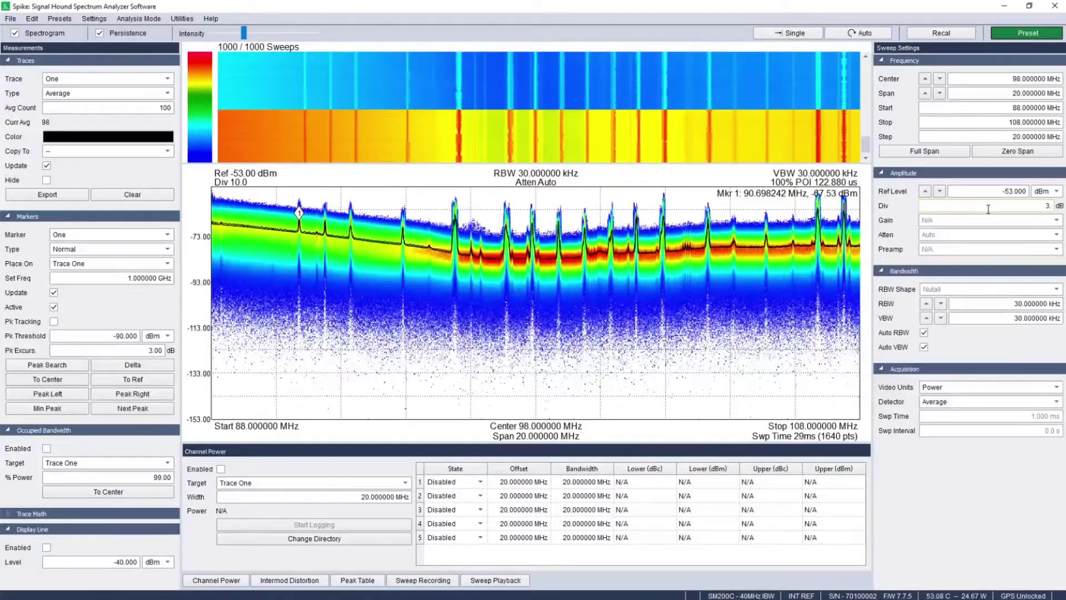
text(4)
key(Return)
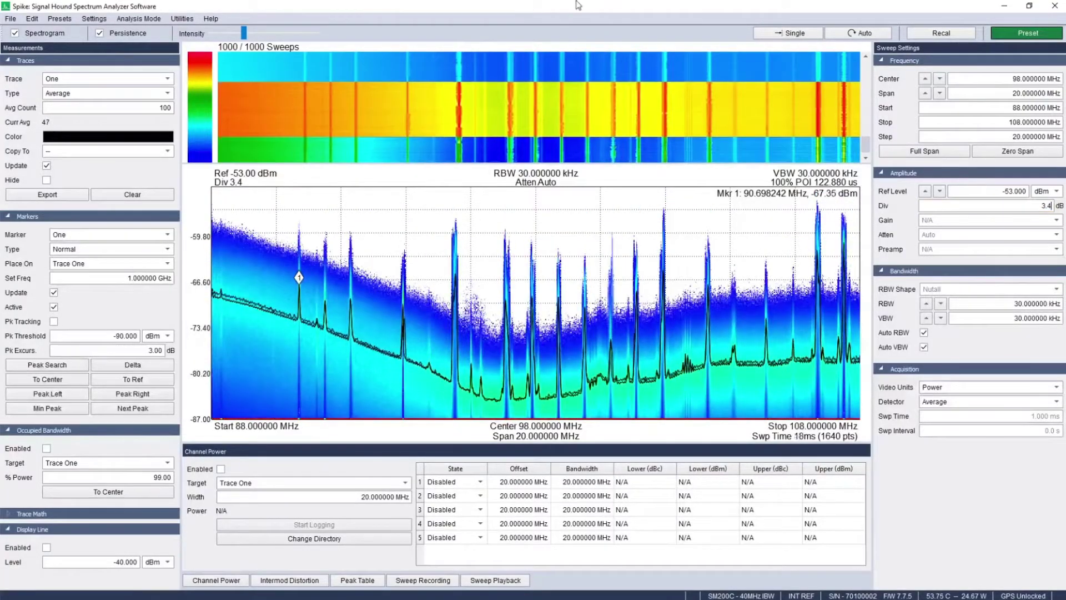
drag(243, 33, 262, 34)
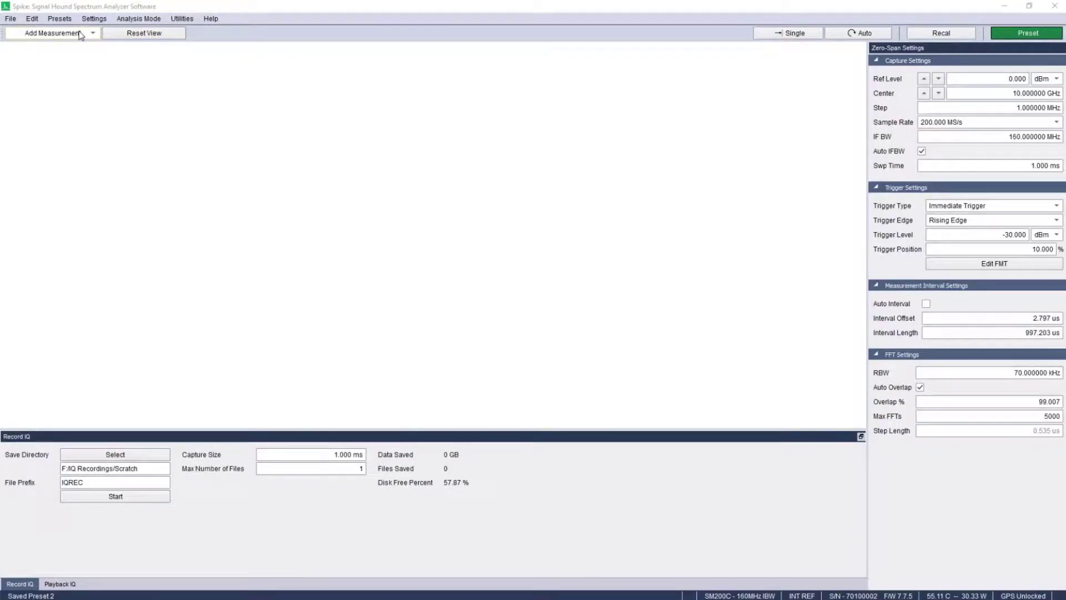
Add a Time Overview plot and set the center frequency to 1 GHz
click(81, 36)
click(38, 48)
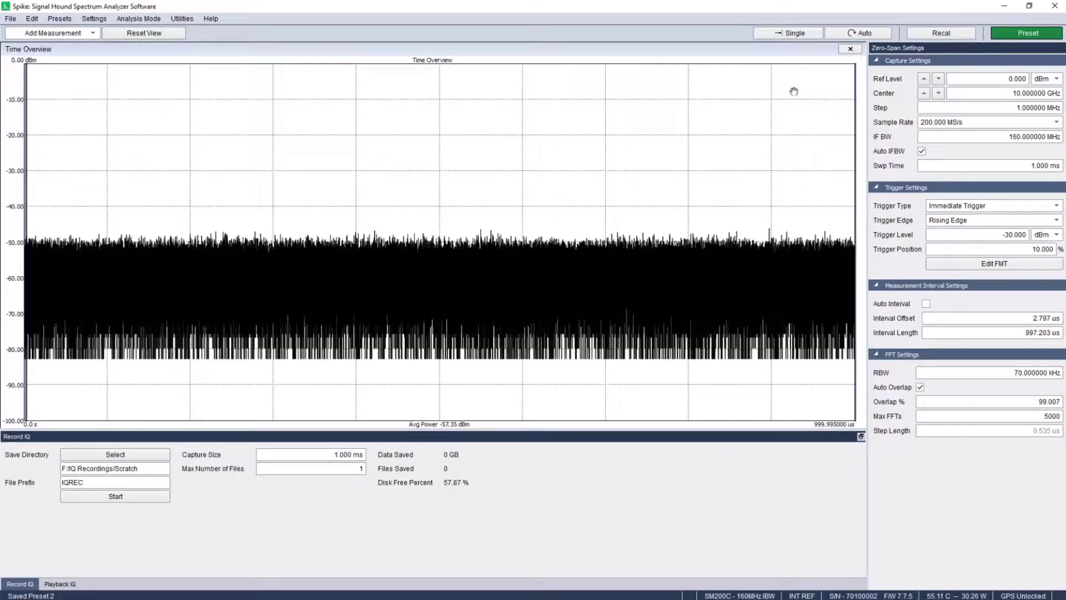
key(Delete)
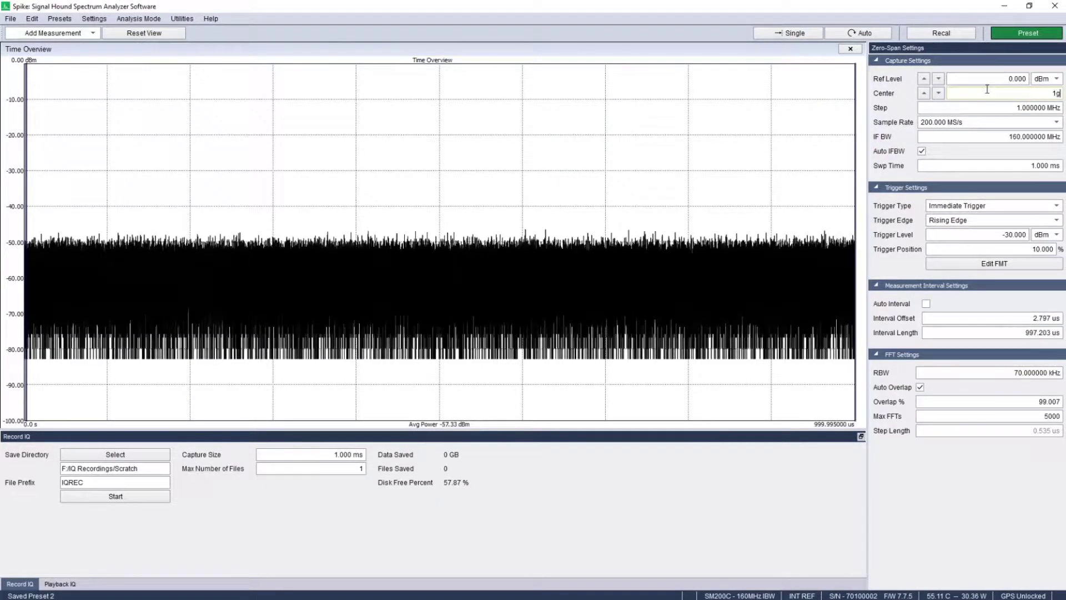
key(Return)
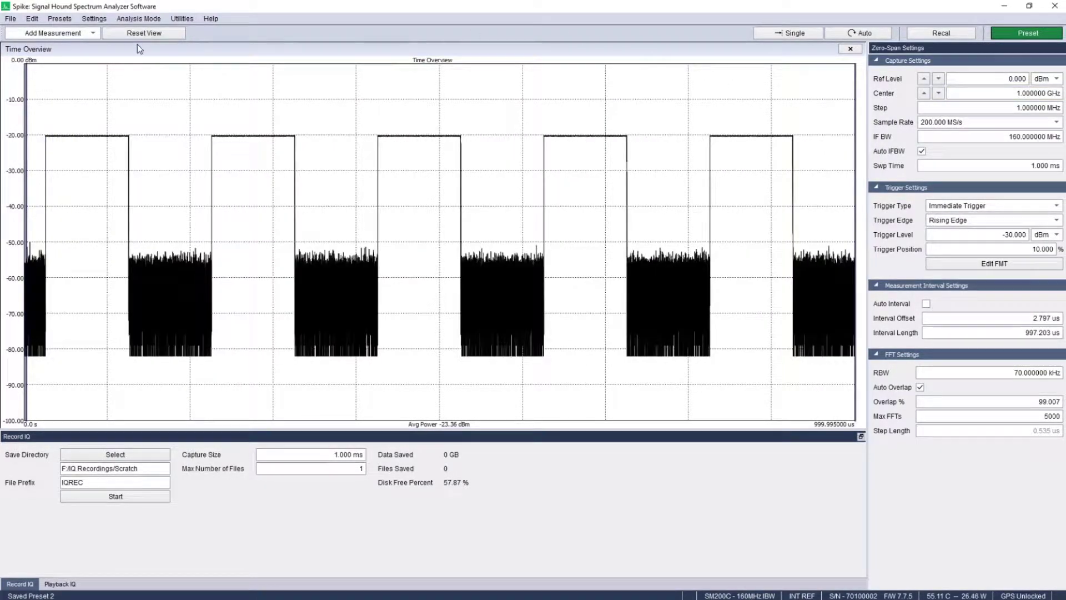
Add Waterfall, I/Q vs Time and I/Q Polar plots, docking the I/Q plots below Time Overview
click(84, 33)
click(28, 170)
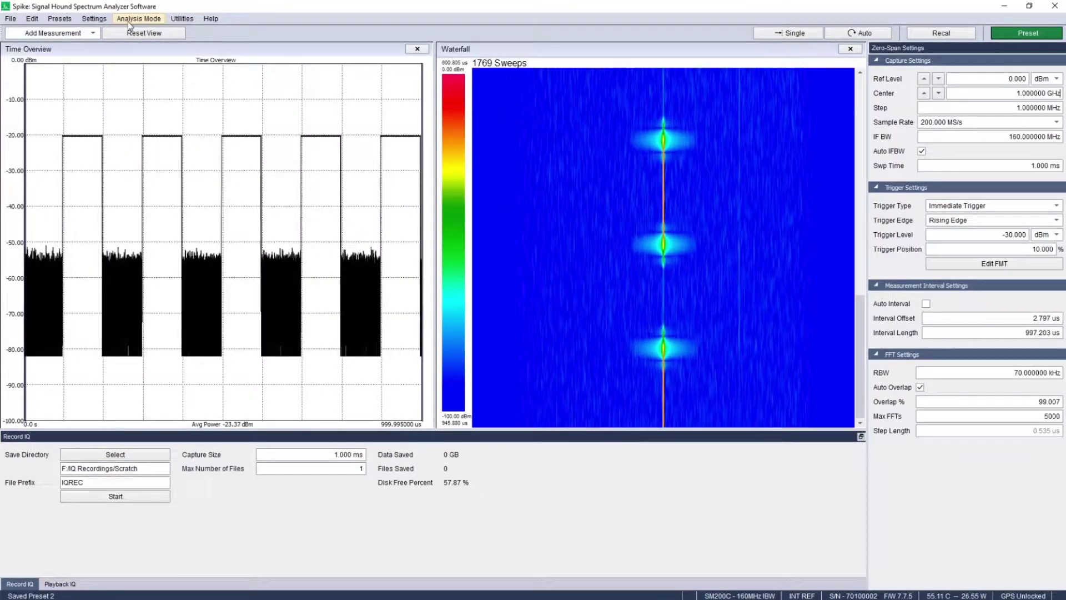
click(85, 34)
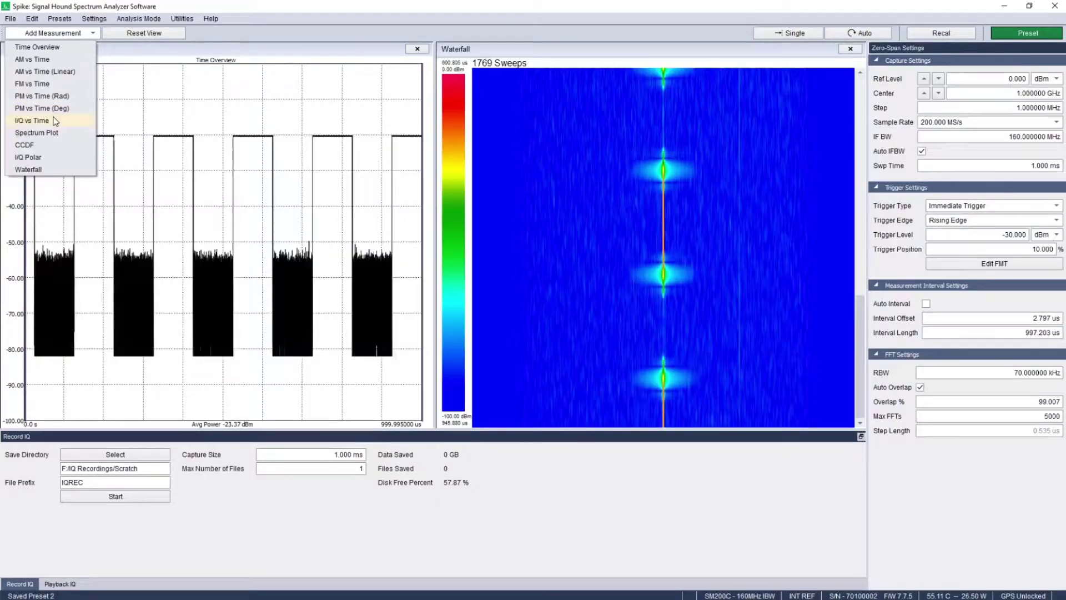
click(52, 118)
drag(160, 154, 152, 327)
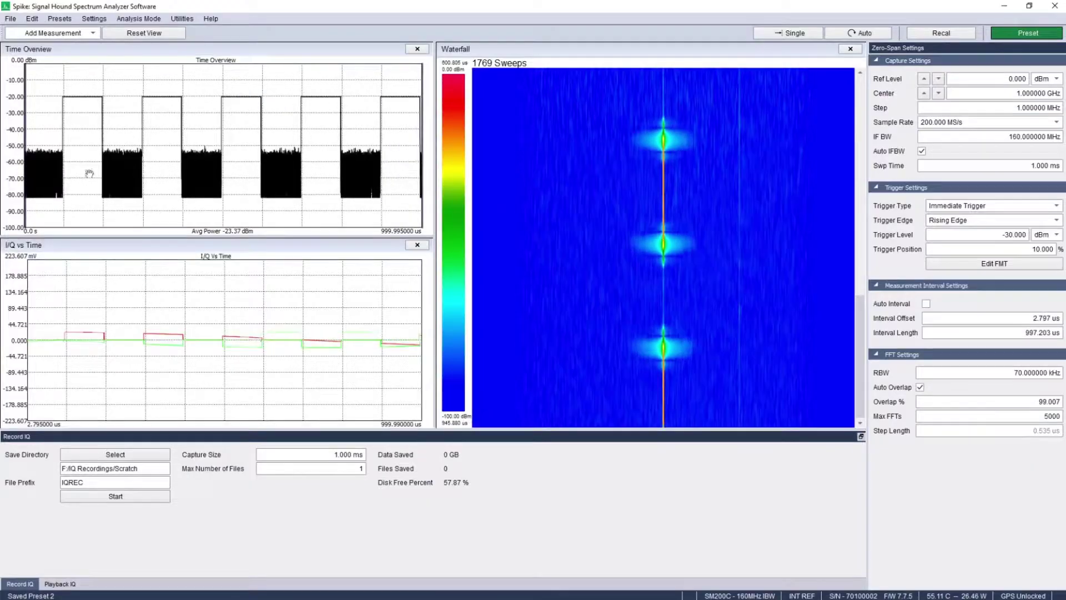
click(65, 33)
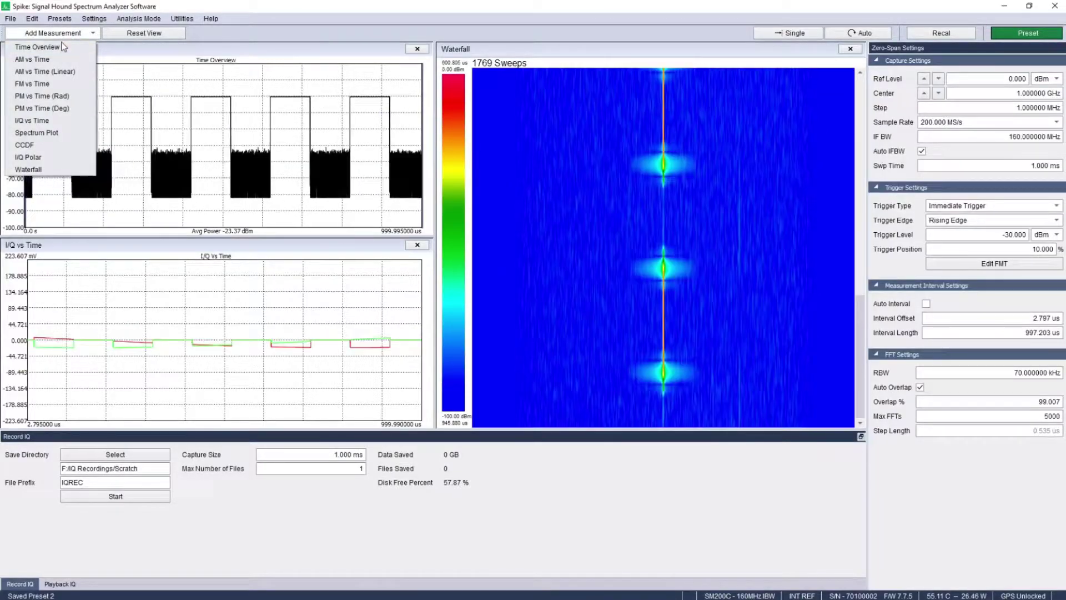
click(40, 157)
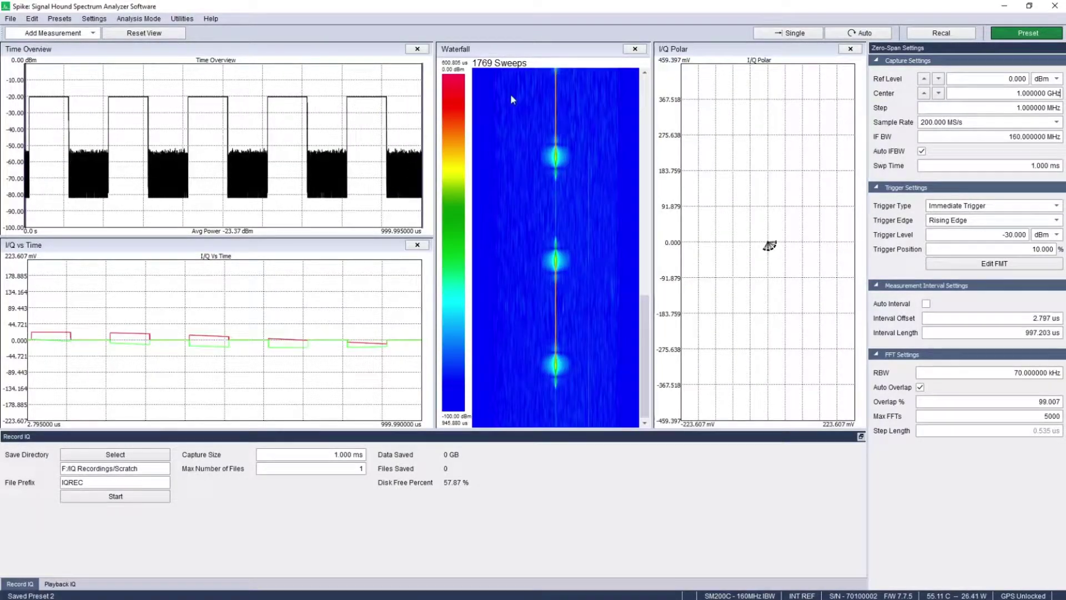
drag(701, 50, 366, 284)
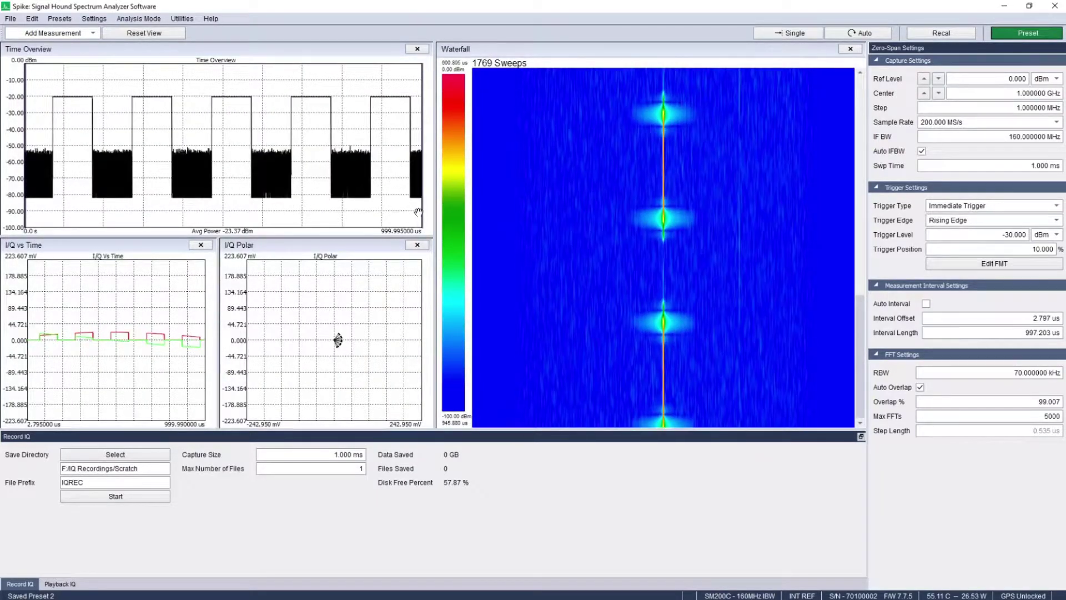
Switch to a video trigger and narrow the measurement interval onto a single pulse
click(946, 205)
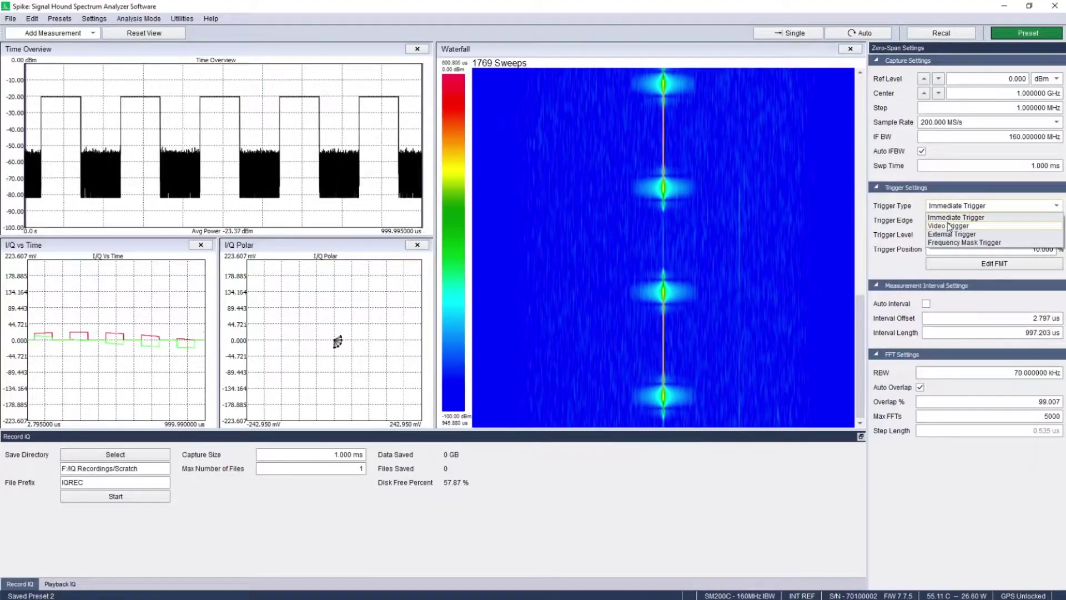
click(949, 226)
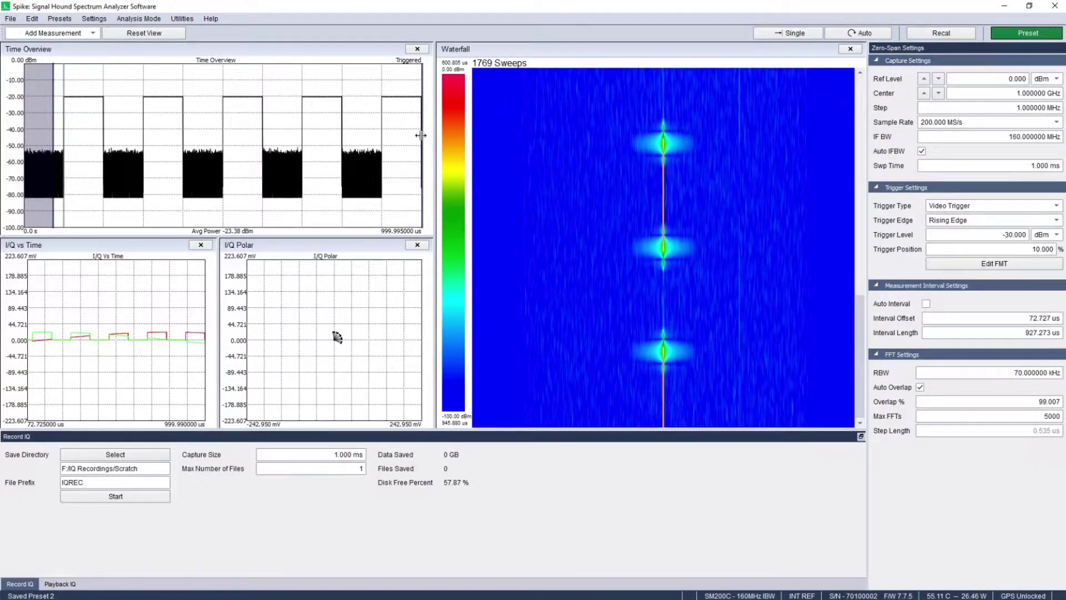
drag(420, 135, 312, 140)
drag(235, 138, 143, 135)
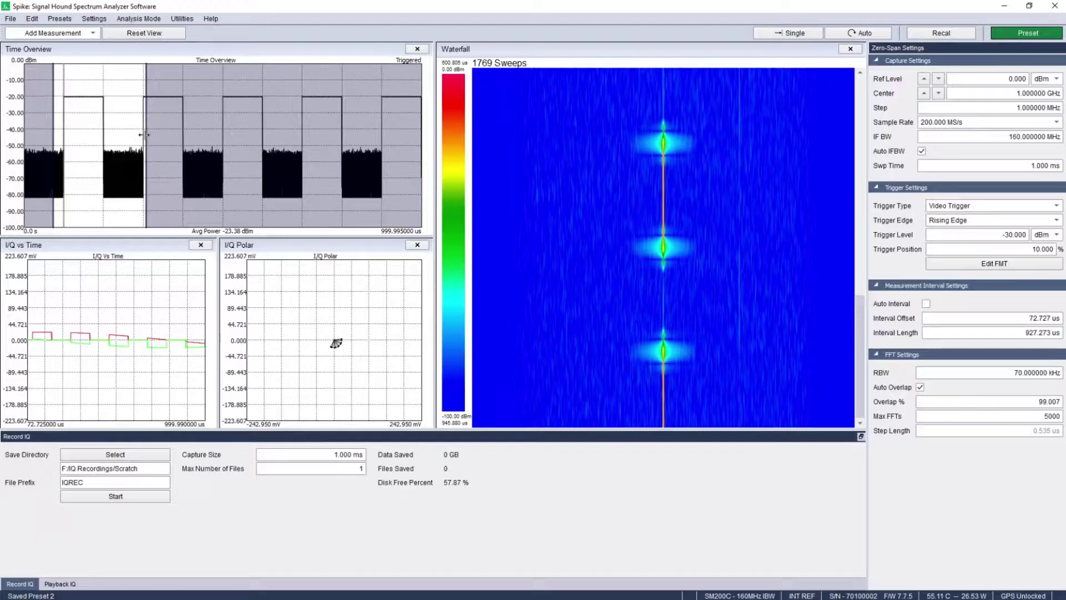
mouse_move(78, 133)
mouse_down()
mouse_move(119, 132)
mouse_move(74, 137)
mouse_up()
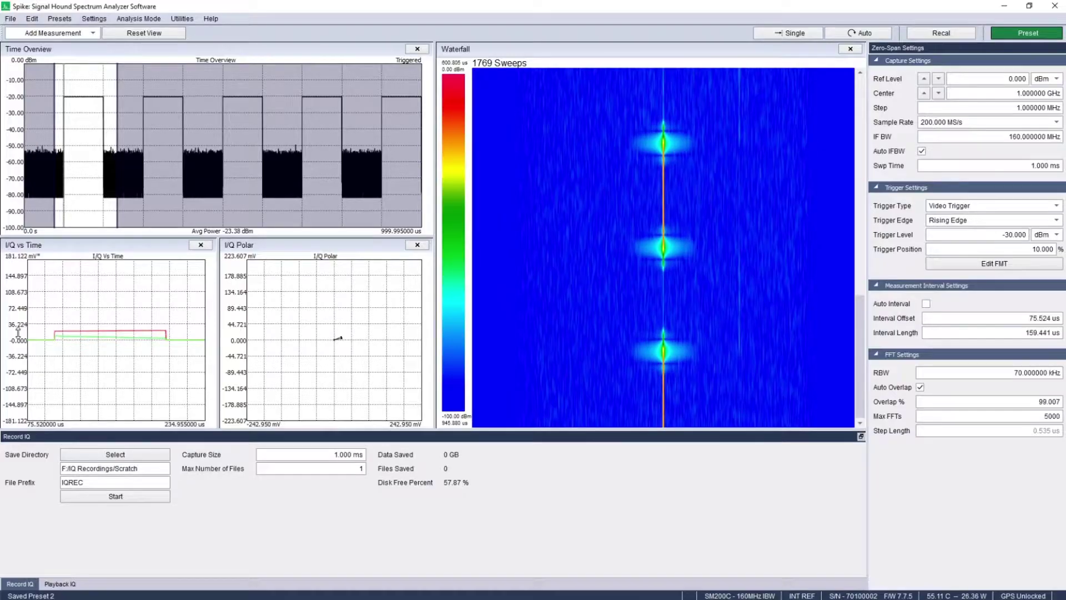
Drag a zoom rectangle around the centre of the I/Q Polar plot
scroll(20, 328, up, 3)
scroll(18, 332, up, 1)
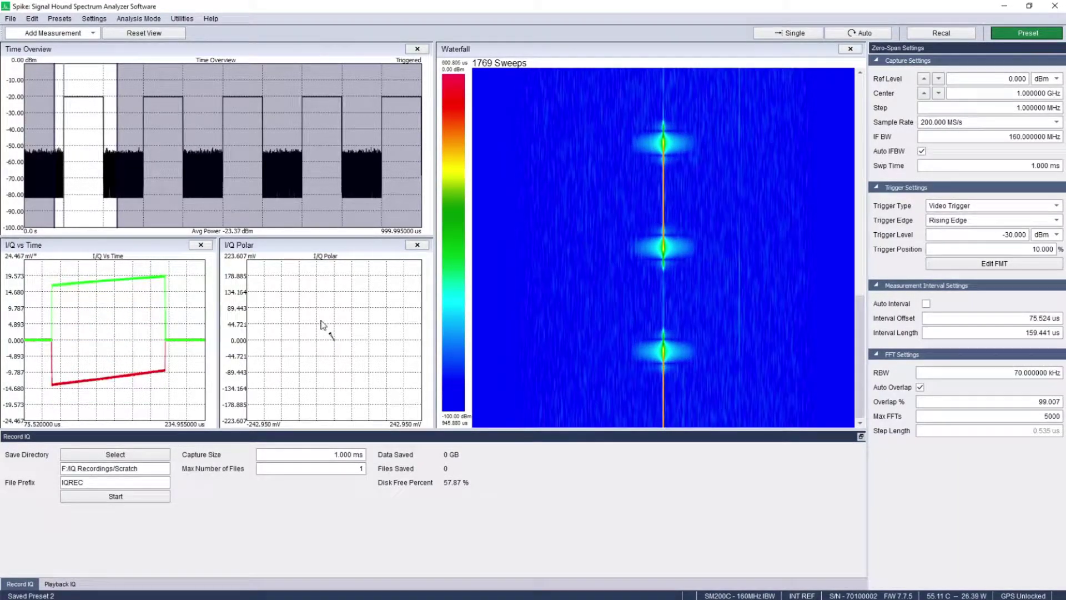
drag(320, 320, 348, 357)
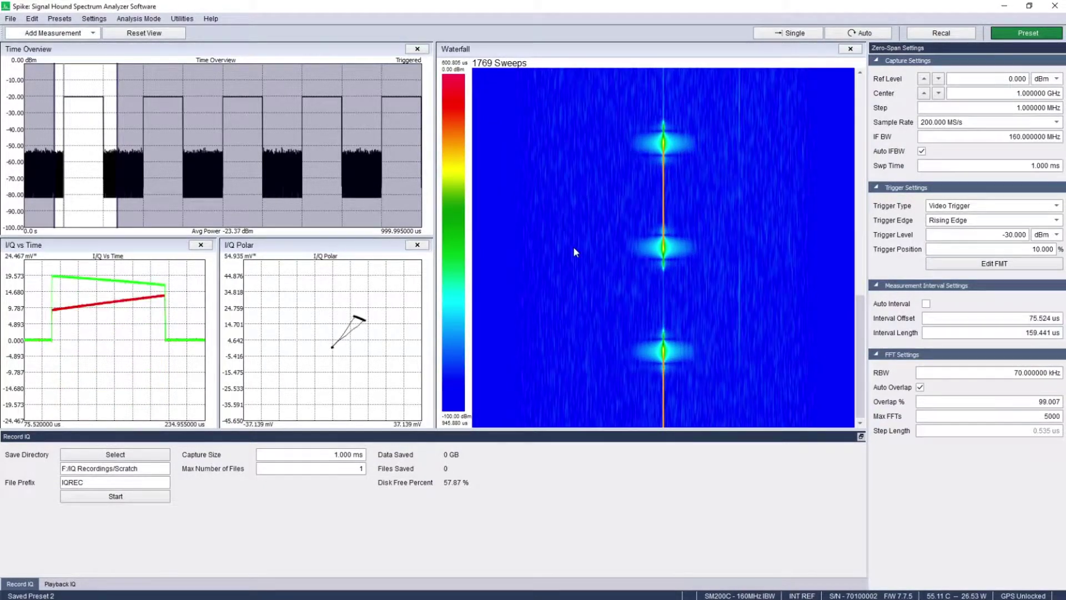
Add a spectrum view above the waterfall and place a marker on one sweep
right_click(582, 202)
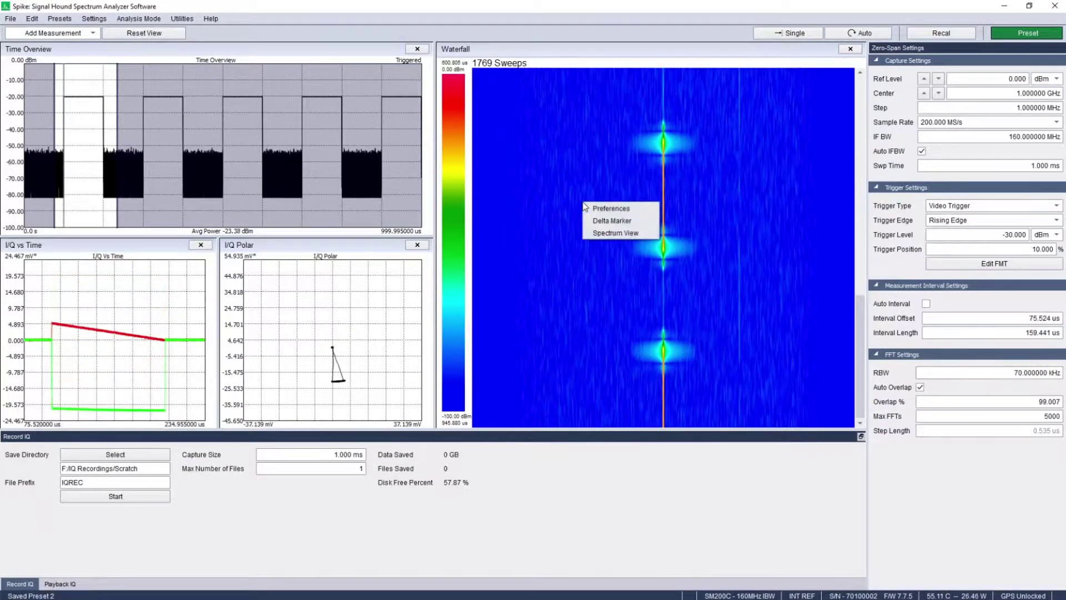
click(615, 233)
click(532, 315)
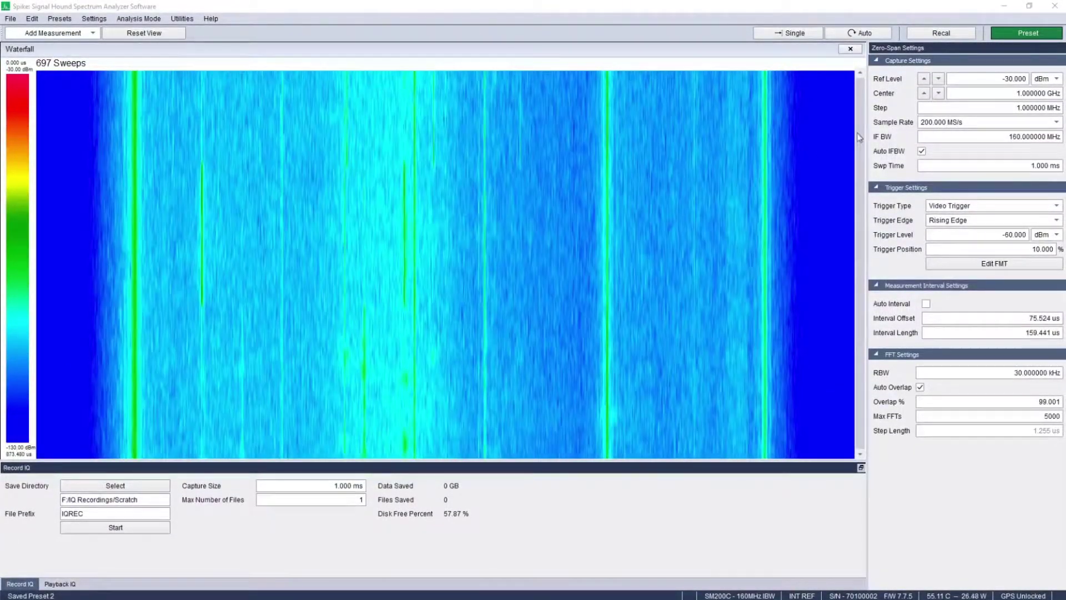
Set the center frequency to 2.4 GHz
triple_click(978, 93)
text(2)
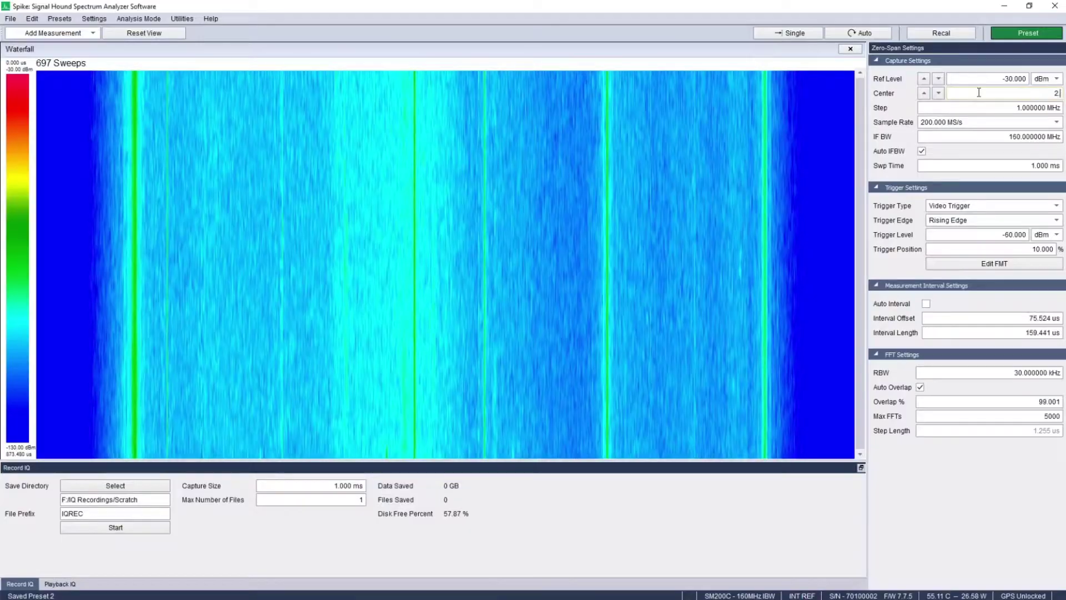
text(.4g)
key(Return)
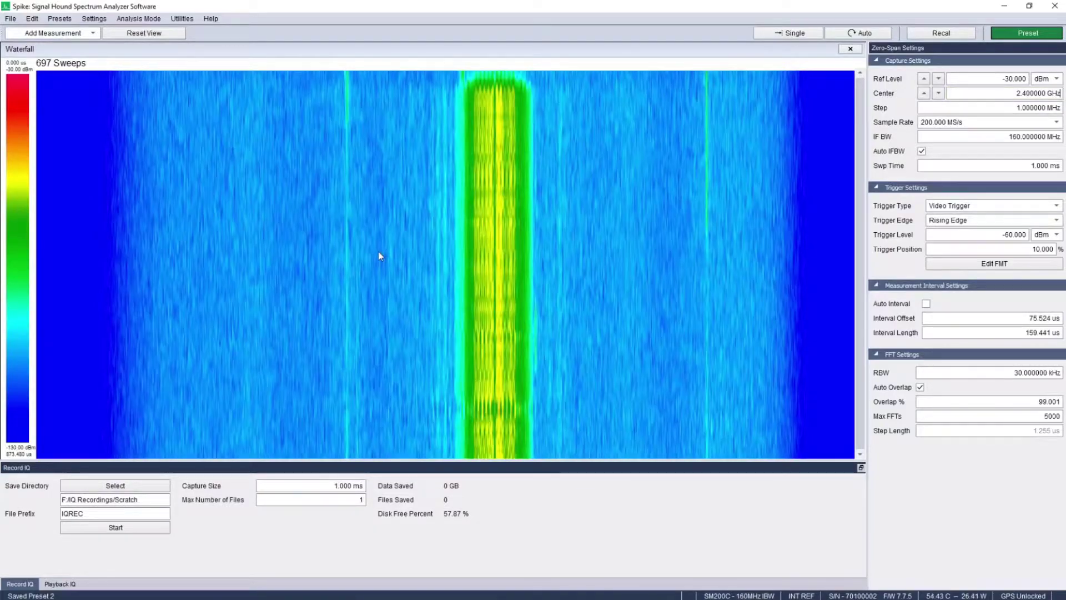
Add a spectrum view above the waterfall, show one sweep's spectrum, and turn on max hold
right_click(380, 256)
click(411, 282)
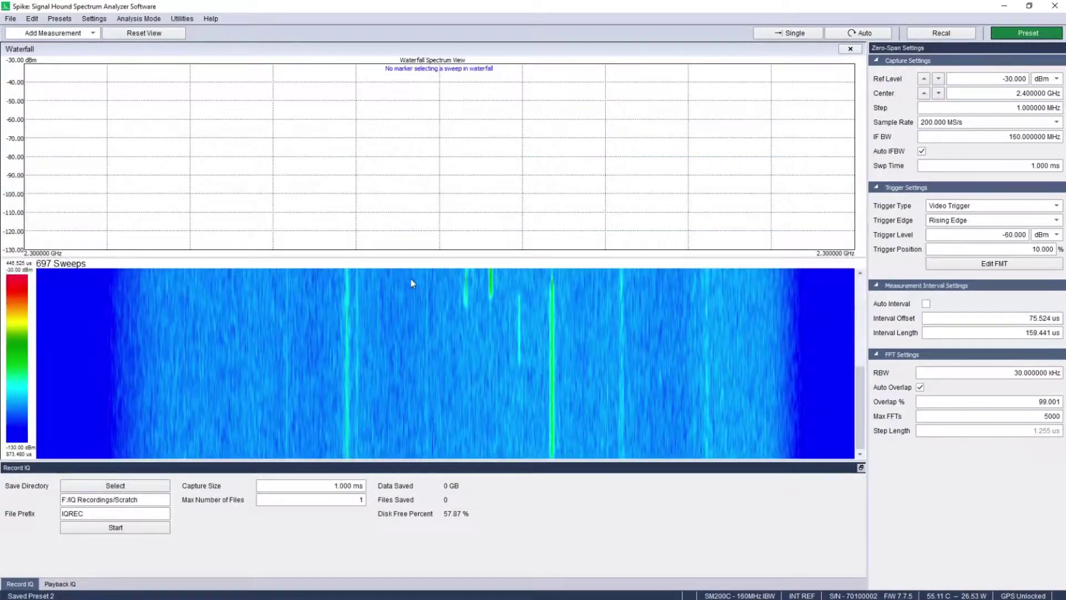
click(359, 352)
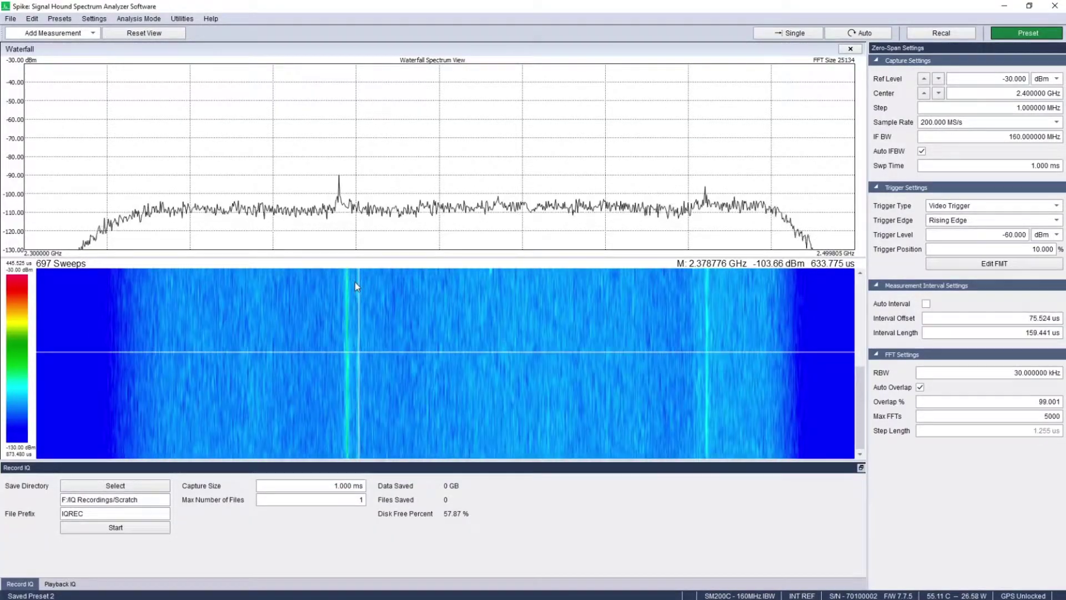
right_click(311, 158)
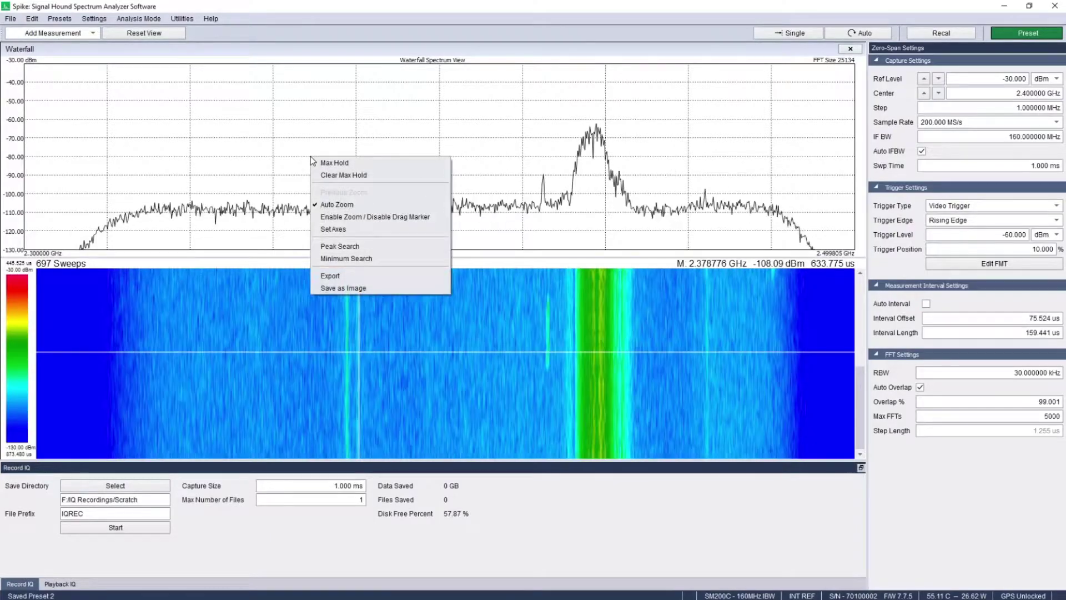
click(338, 164)
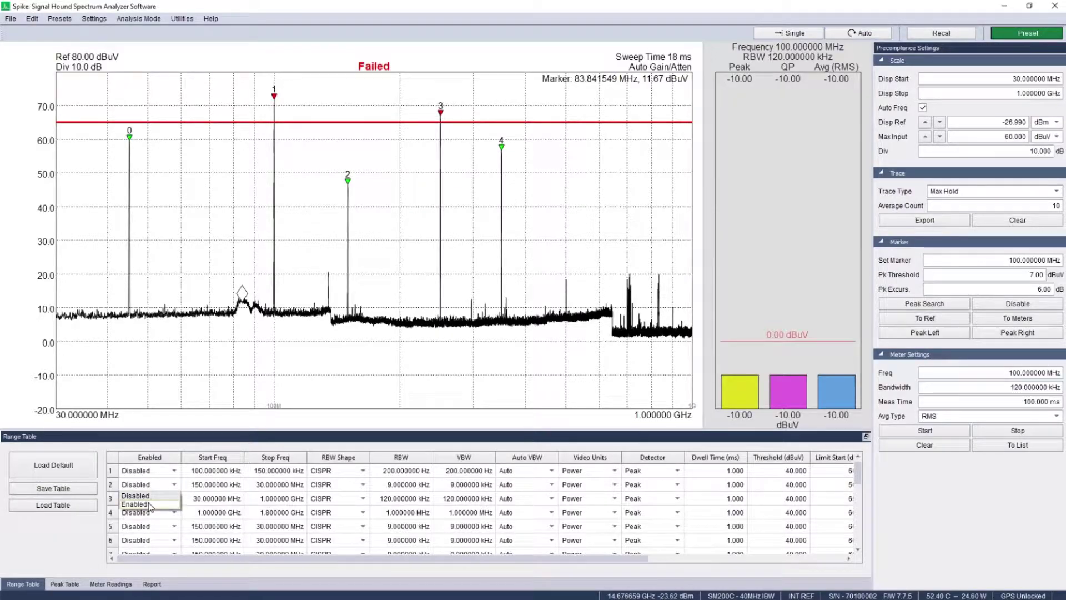
Enable the 150 kHz–30 MHz range and send the 100.019531 MHz spur from the peak table to the meter
click(145, 504)
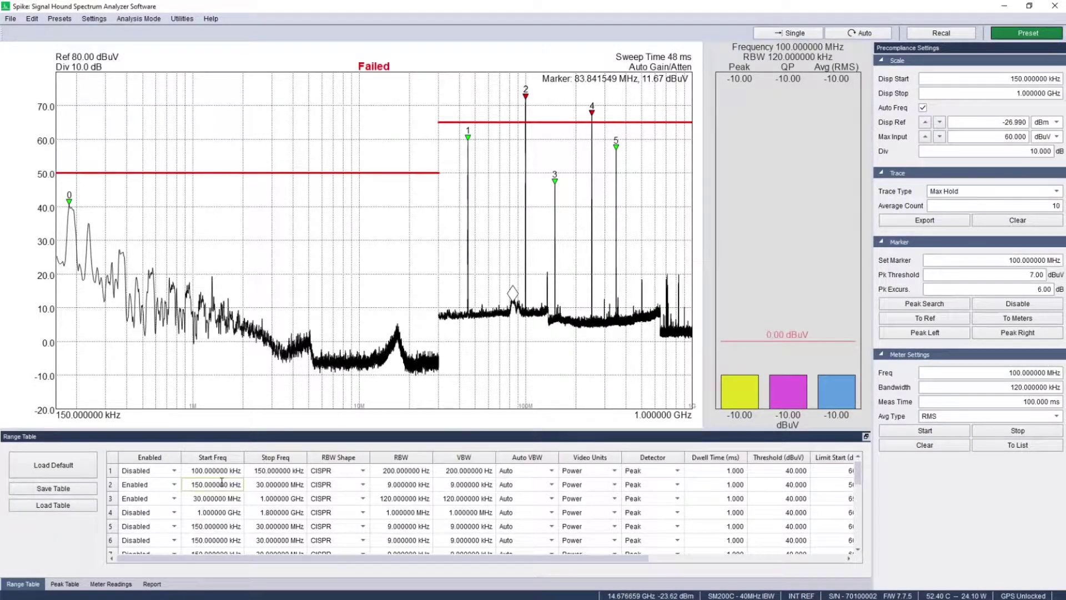
click(64, 584)
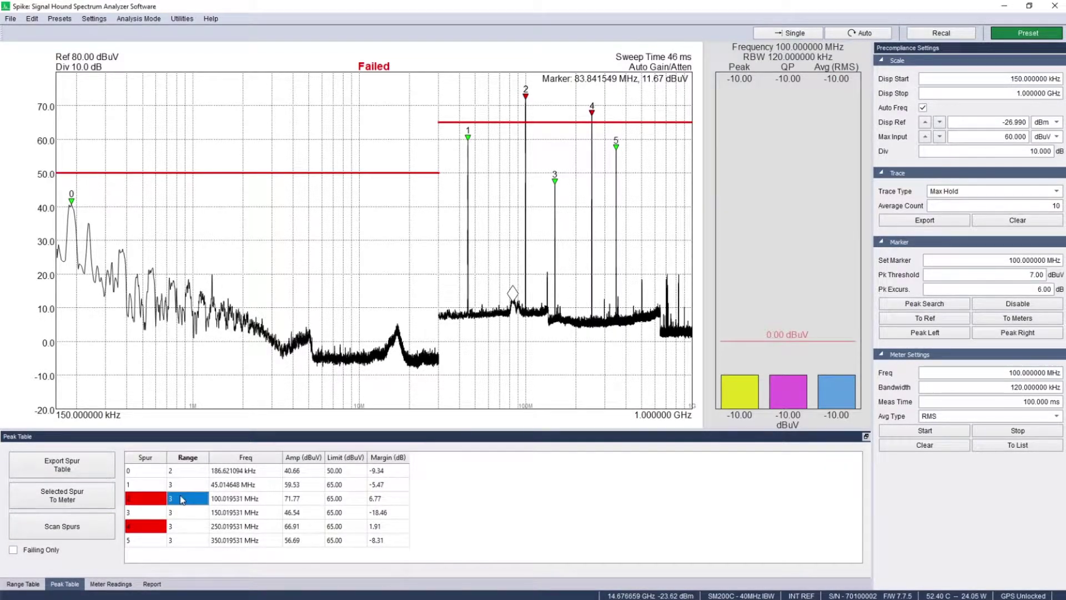
click(72, 499)
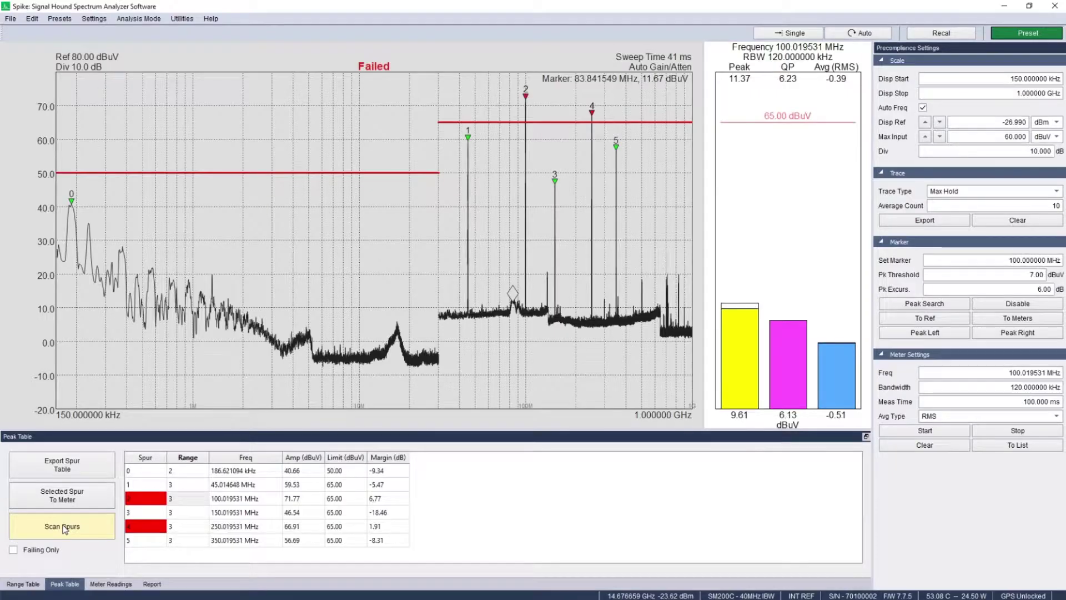
Scan all detected spurs into meter readings and widen the Date/Time column to show full timestamps
click(65, 528)
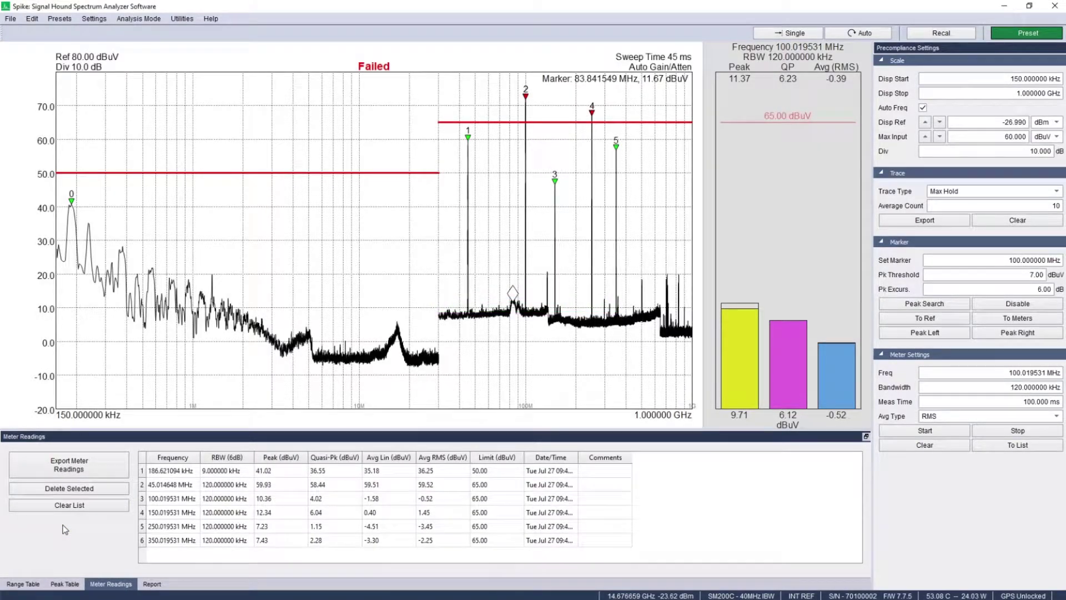
drag(578, 457, 608, 468)
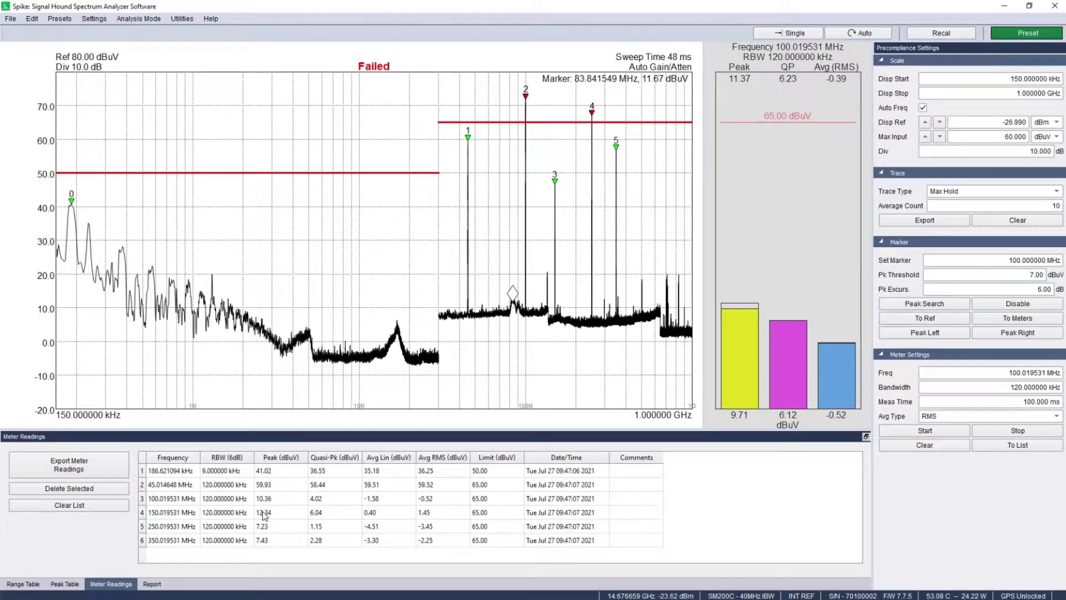
click(151, 583)
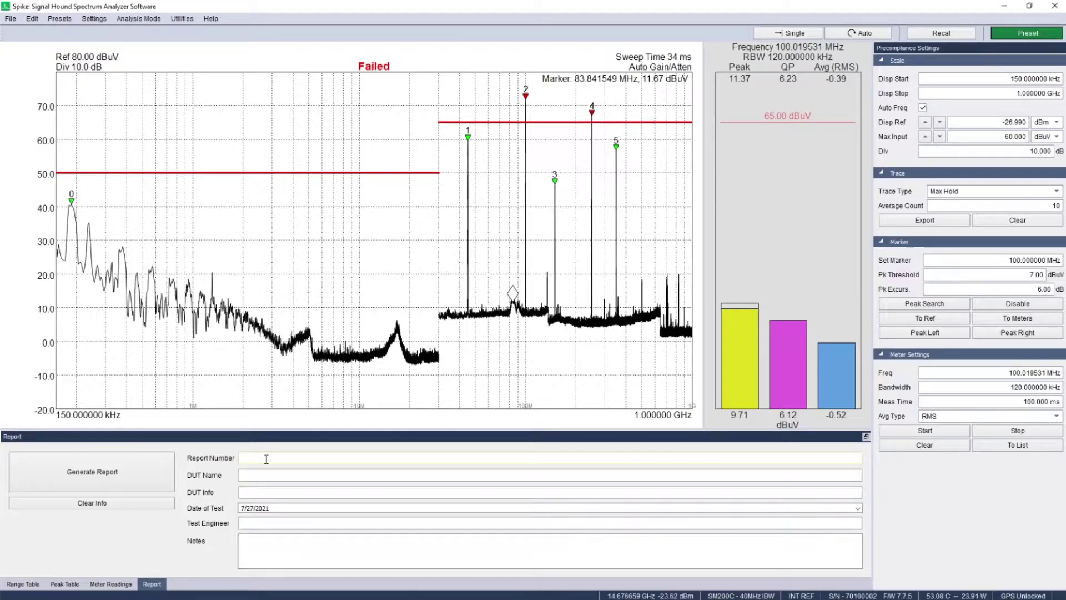
Fill in report number 1234, DUT name Amp, DUT info XLN147 and the test engineer, then generate and save the PDF report
click(364, 457)
text(1234)
key(Tab)
text(A)
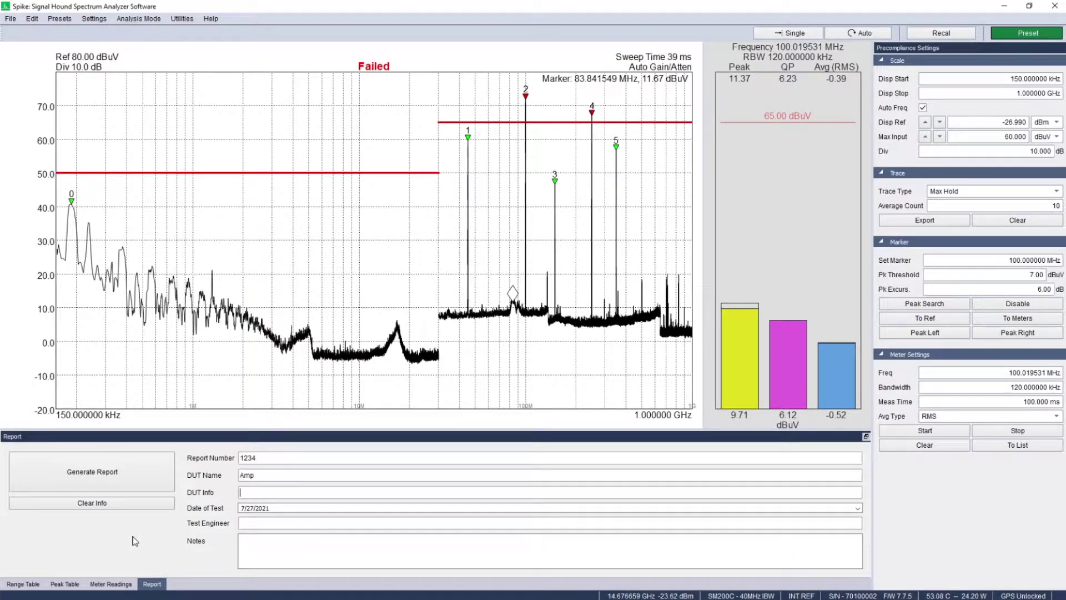
text(XLN147)
click(244, 523)
key(Tab)
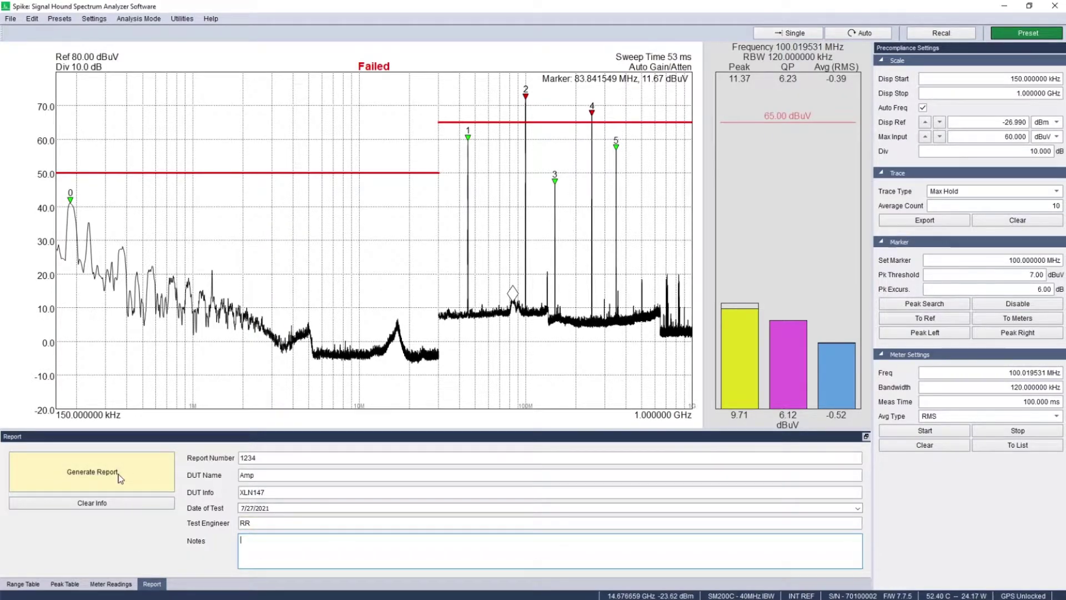
click(119, 476)
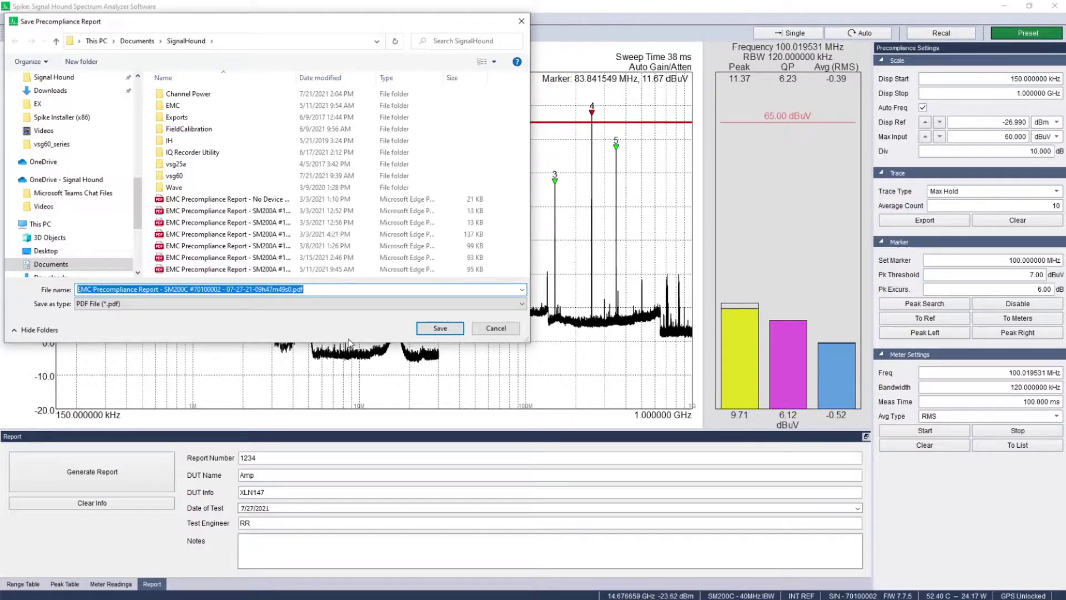
click(440, 328)
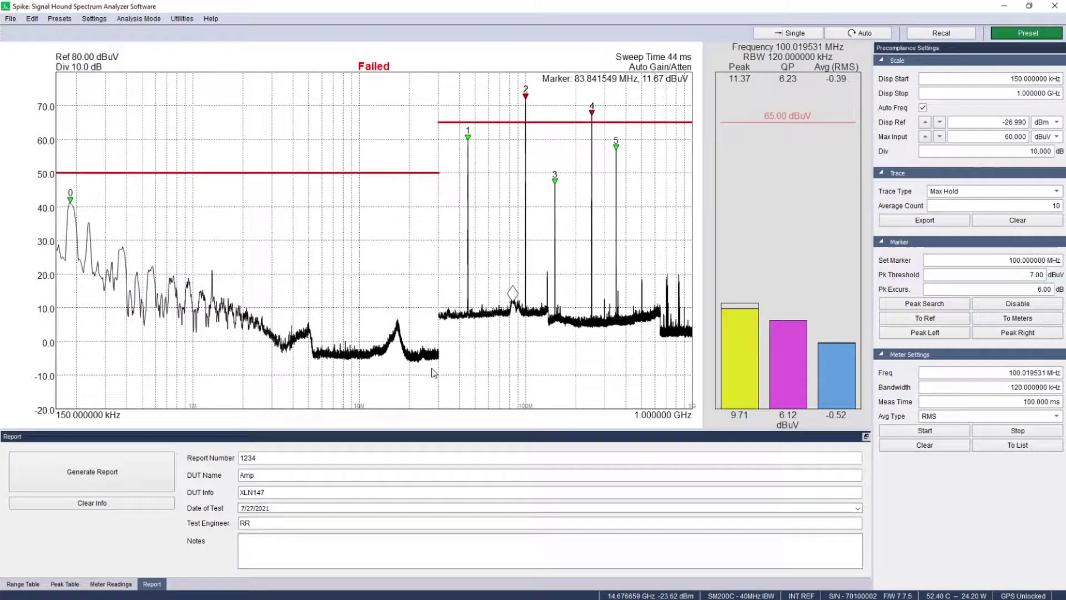
Scroll through the precompliance PDF report down past the Results table
scroll(138, 336, down, 3)
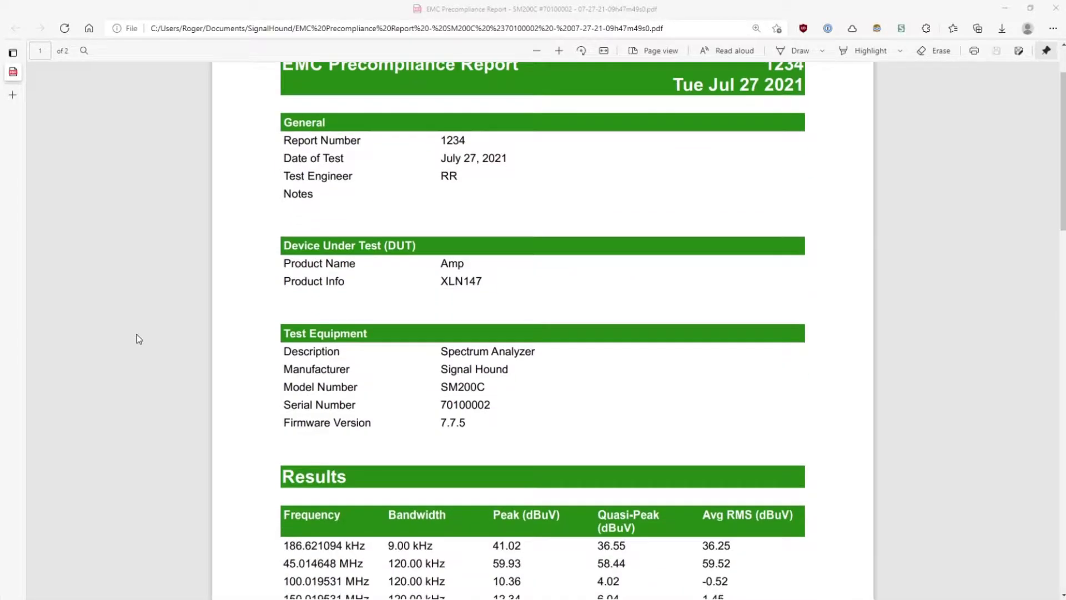
scroll(136, 335, down, 2)
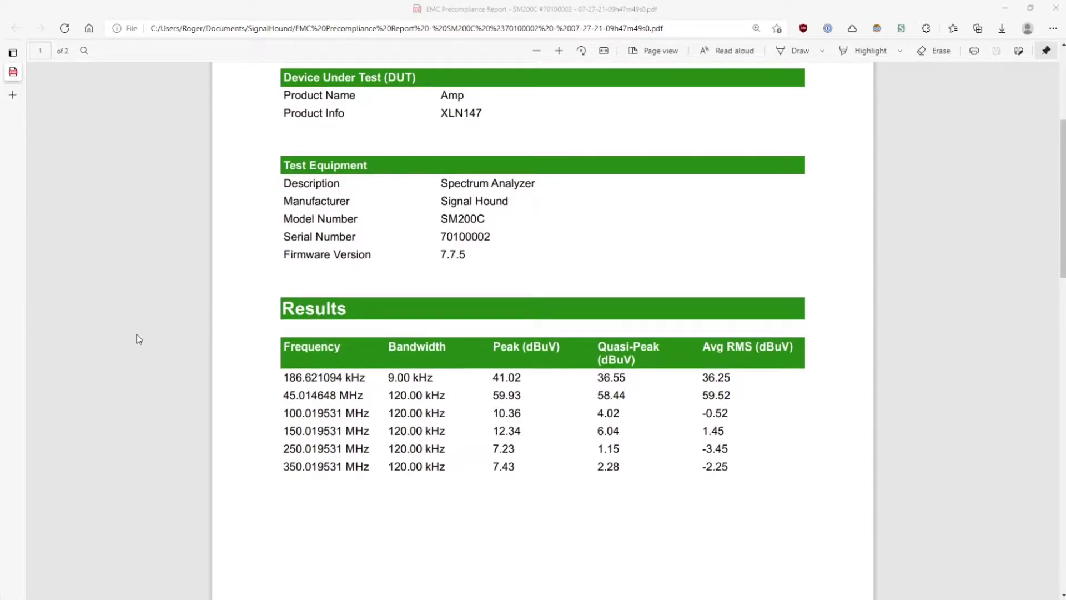
scroll(136, 335, down, 4)
scroll(136, 334, down, 6)
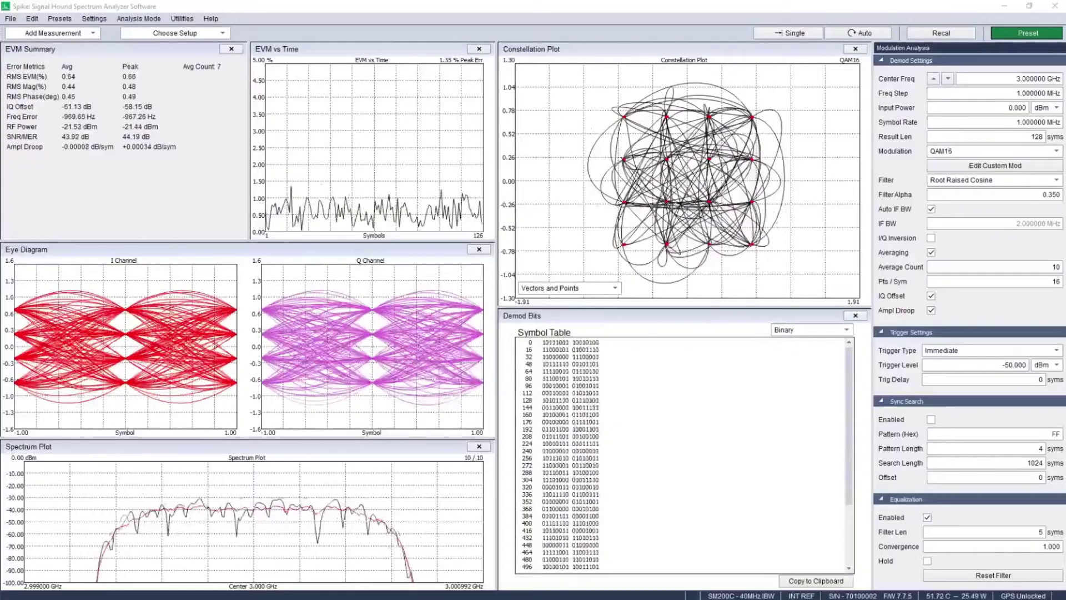
Switch the demodulation to QAM64, then Pi/4 DQPSK, and finally QAM16
key(Down)
key(Down)
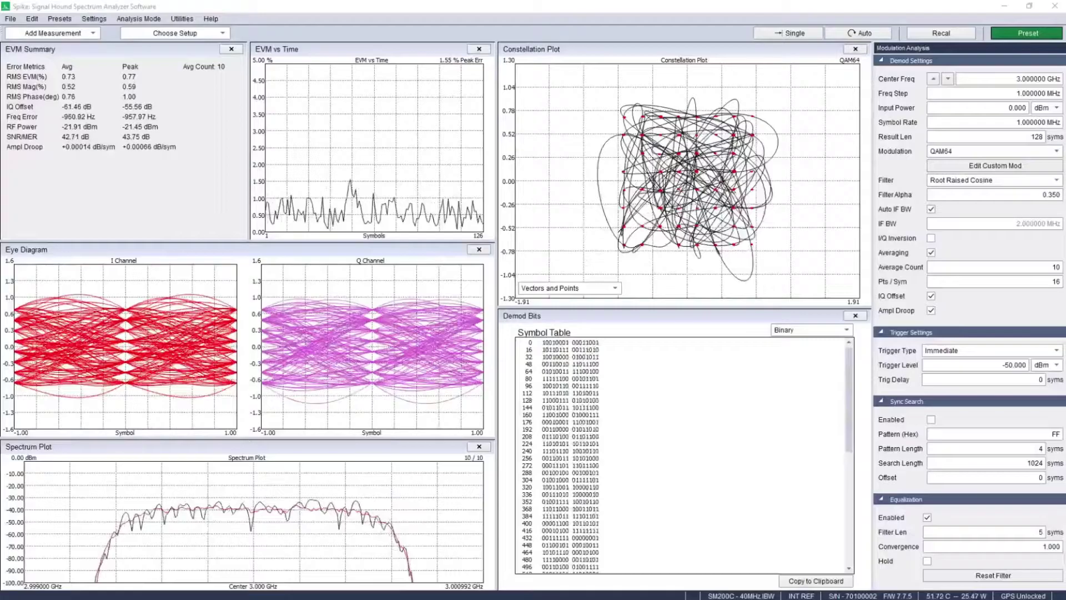
key(p)
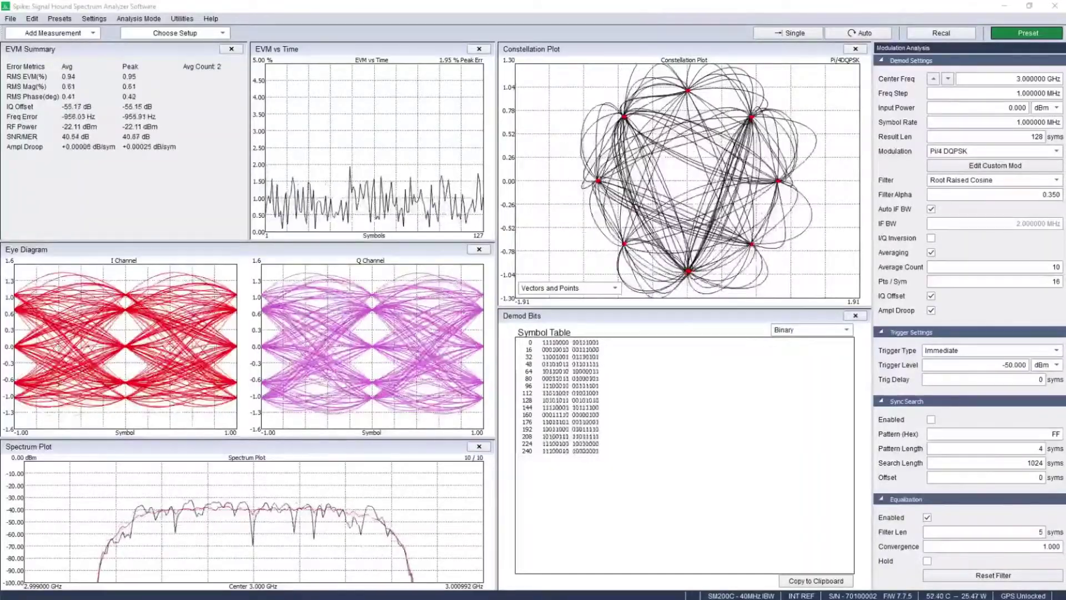
key(q)
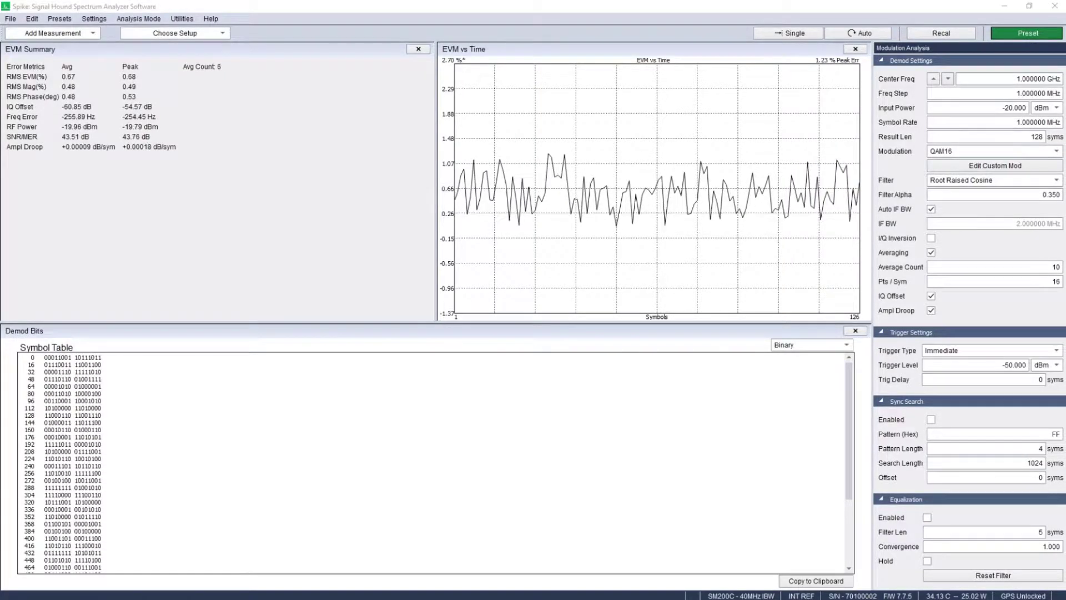
Recall Preset 2 with Ctrl+2 and enable equalization for the QAM16 signal
key(ctrl+2)
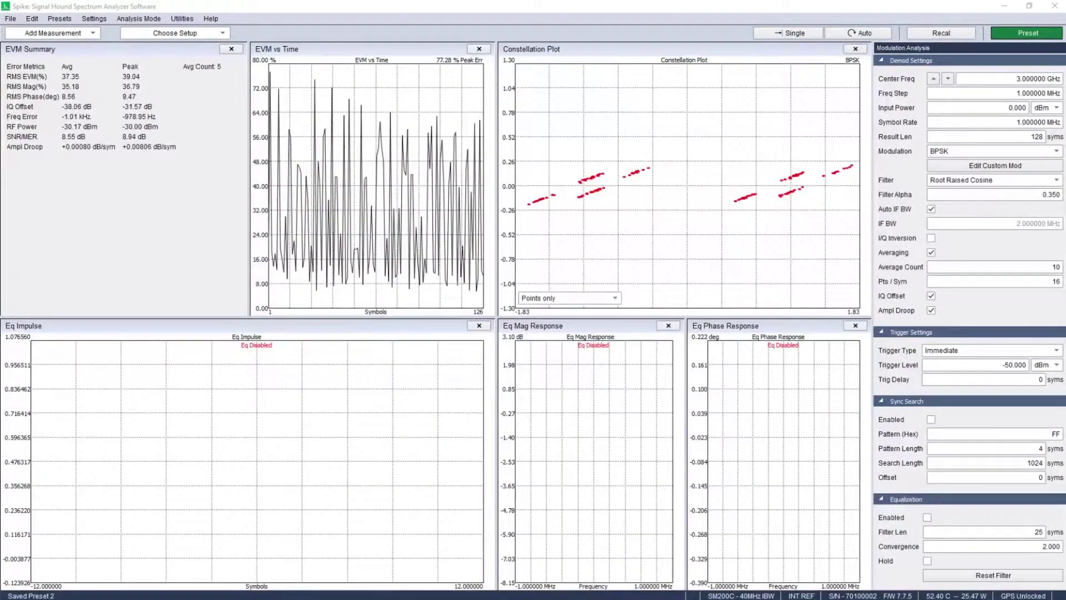
click(927, 518)
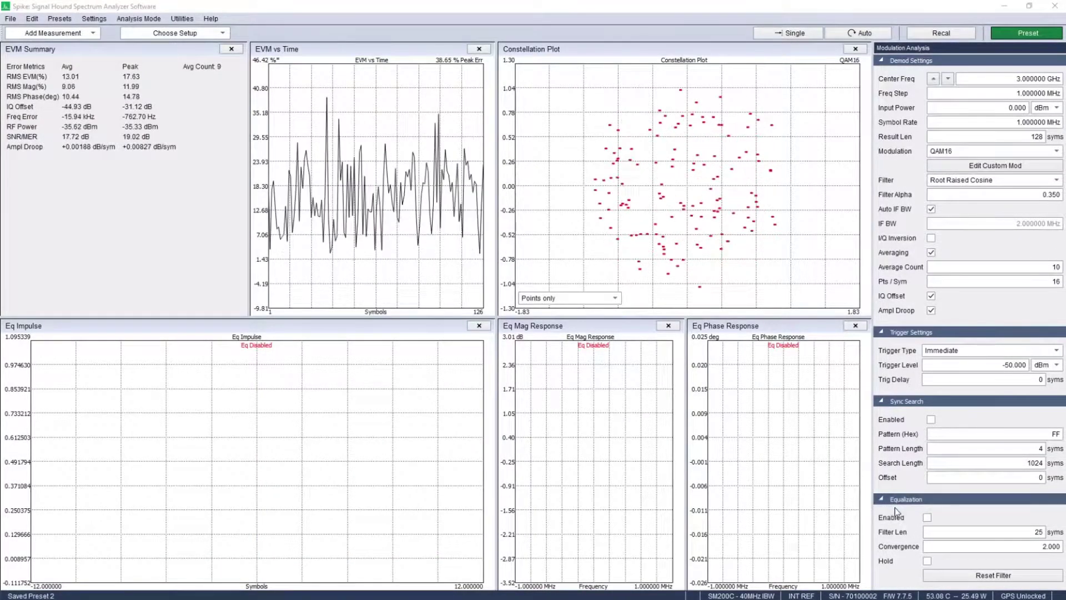
click(925, 517)
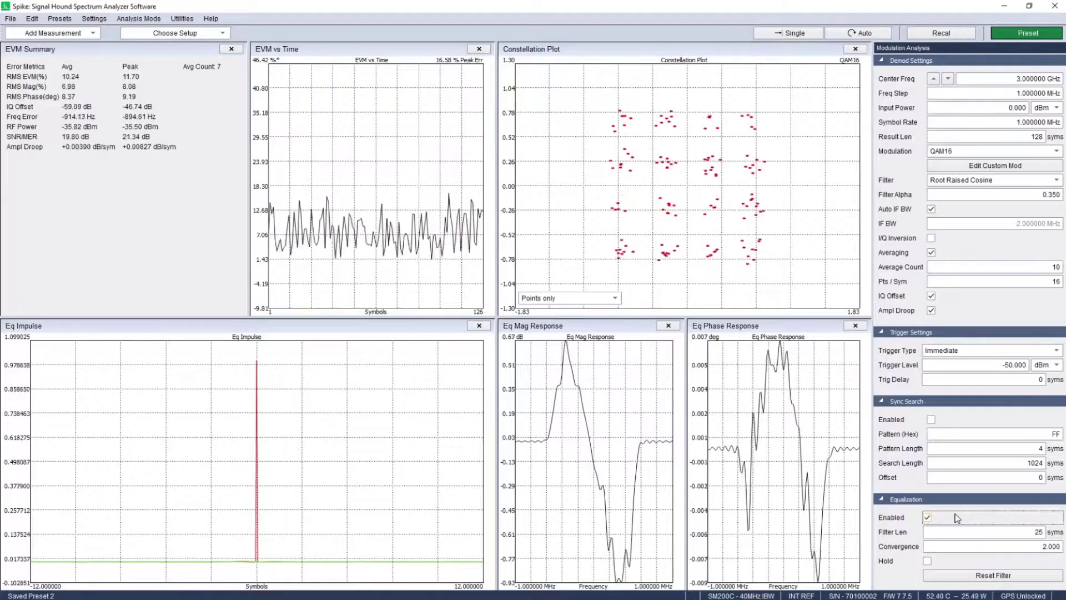